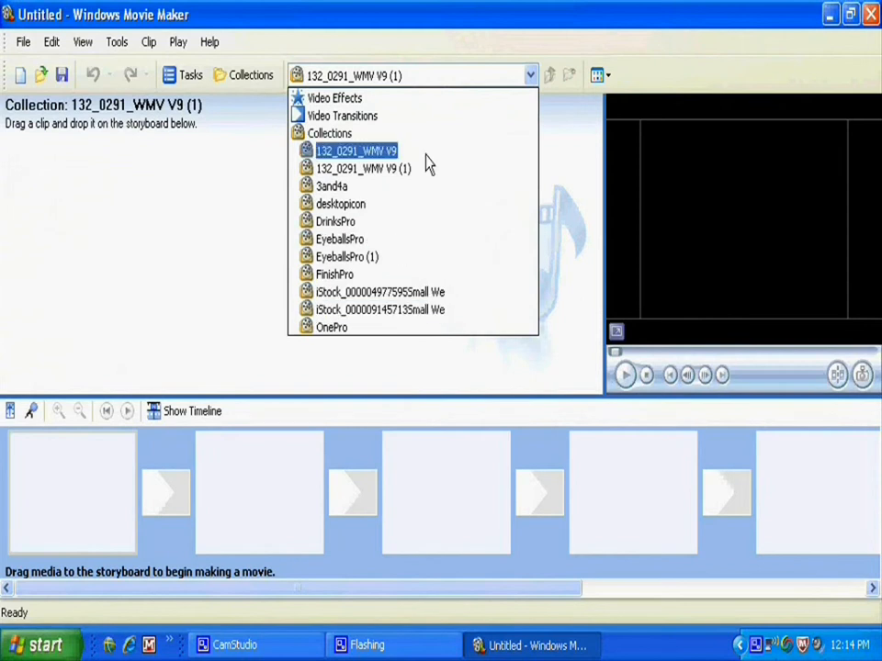
Show the Collections pane beside the clip area and hide the status bar.
{"action": "left_click", "coordinate": [248, 128]}
{"action": "left_click", "coordinate": [250, 79]}
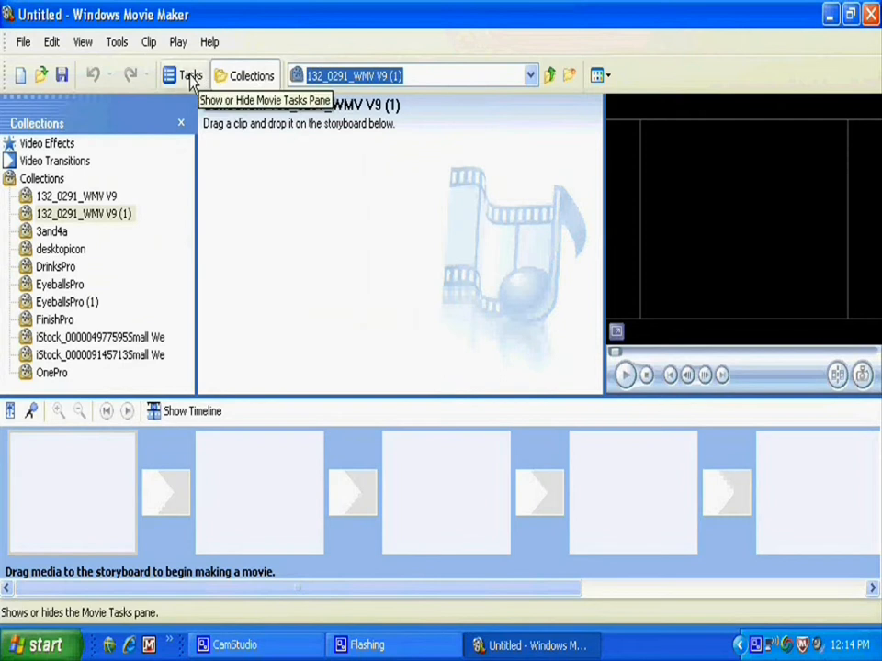
{"action": "left_click", "coordinate": [23, 42]}
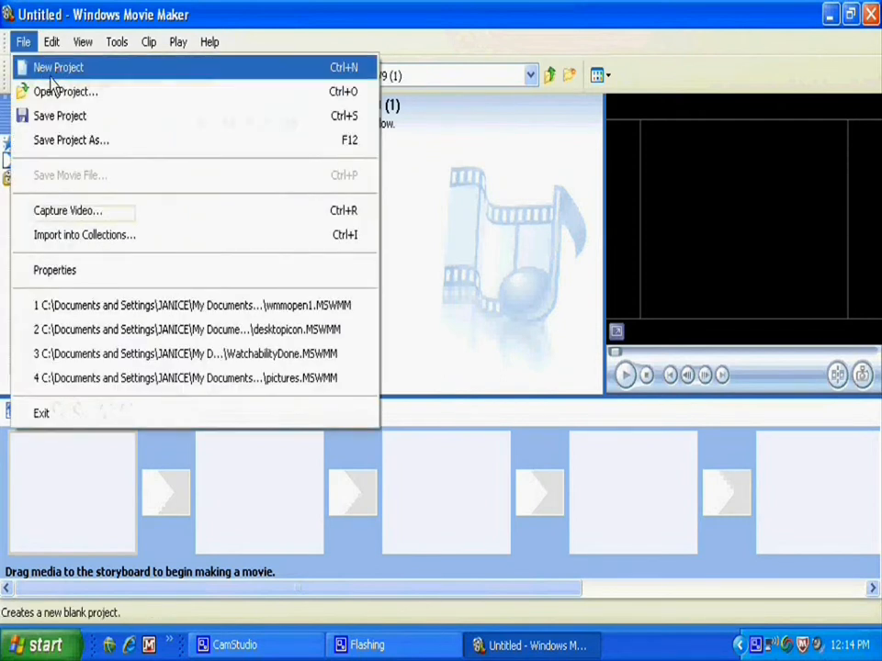
{"action": "mouse_move", "coordinate": [52, 51]}
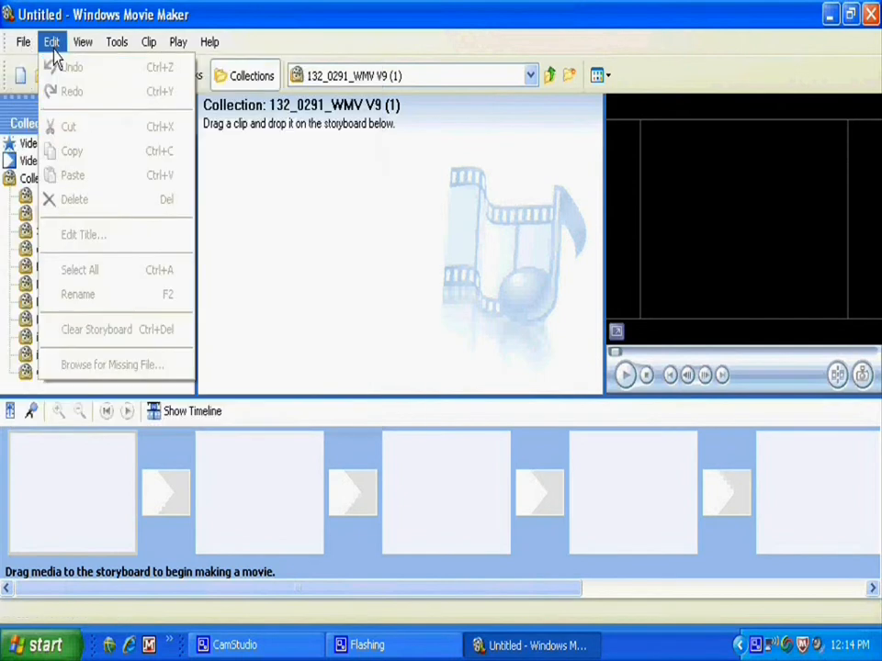
{"action": "mouse_move", "coordinate": [78, 57]}
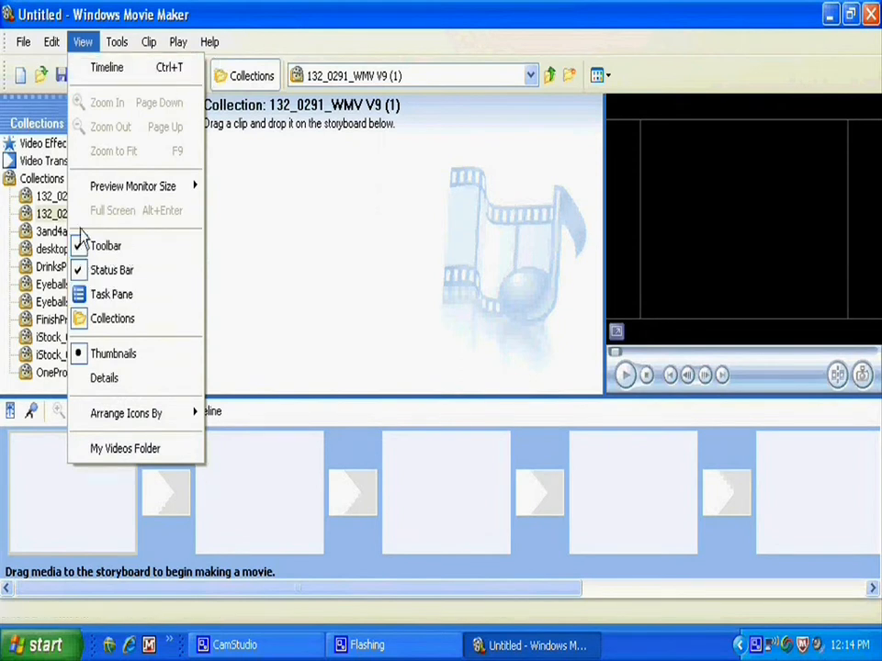
{"action": "left_click", "coordinate": [101, 272]}
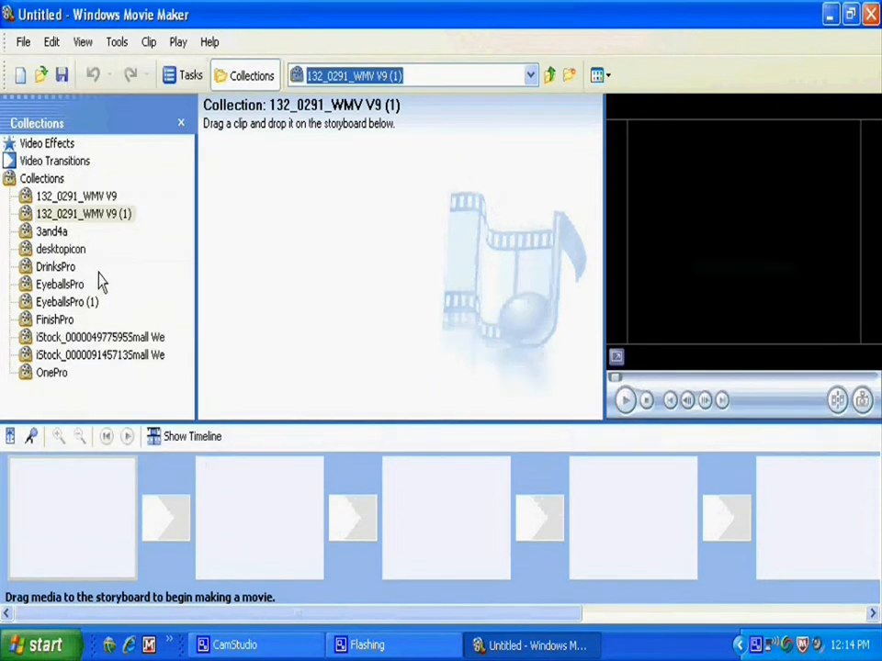
View the version information for Windows Movie Maker and close it.
{"action": "left_click", "coordinate": [85, 44]}
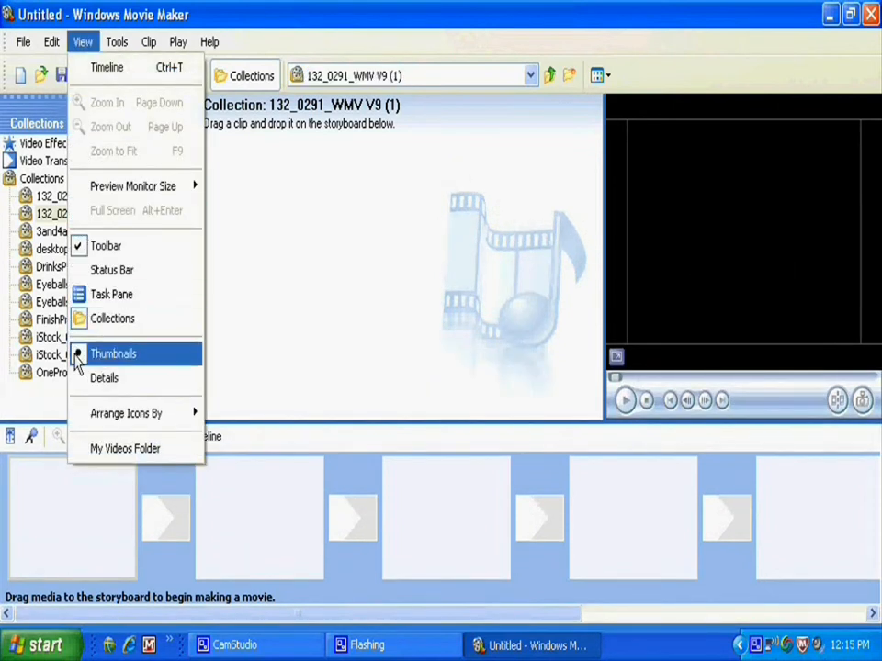
{"action": "mouse_move", "coordinate": [127, 46]}
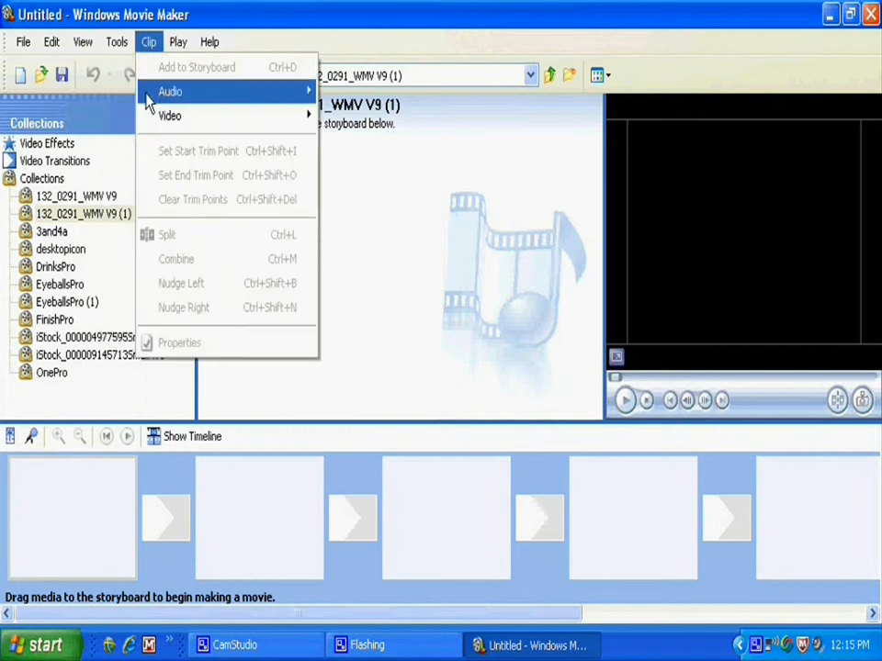
{"action": "mouse_move", "coordinate": [207, 99]}
{"action": "mouse_move", "coordinate": [179, 50]}
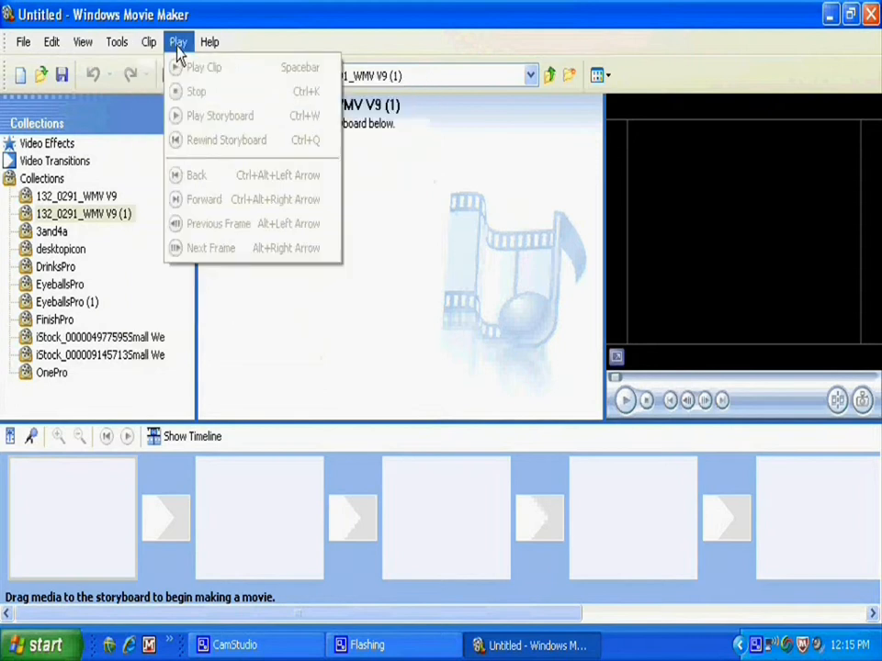
{"action": "mouse_move", "coordinate": [210, 51]}
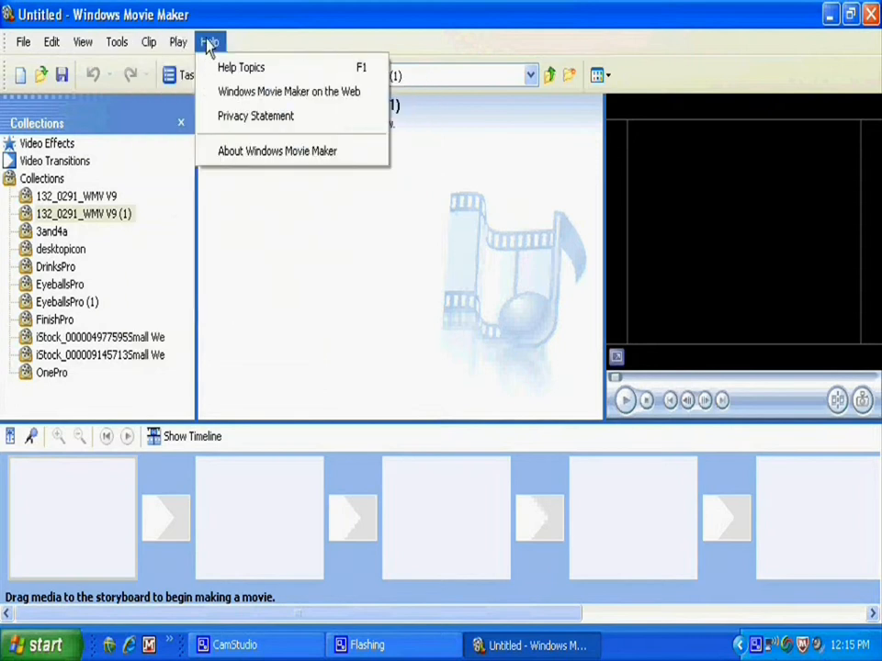
{"action": "left_click", "coordinate": [218, 153]}
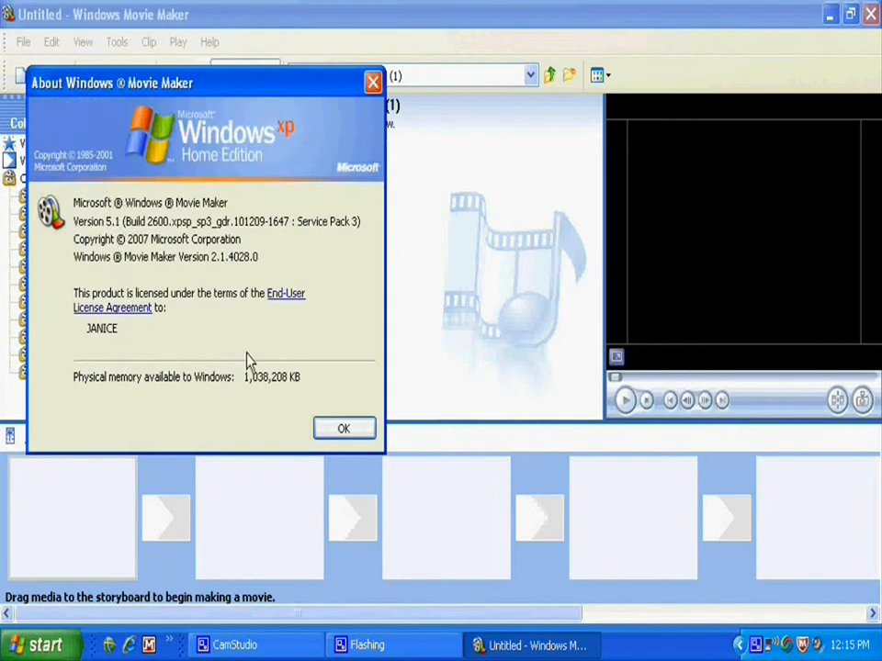
{"action": "left_click", "coordinate": [338, 432]}
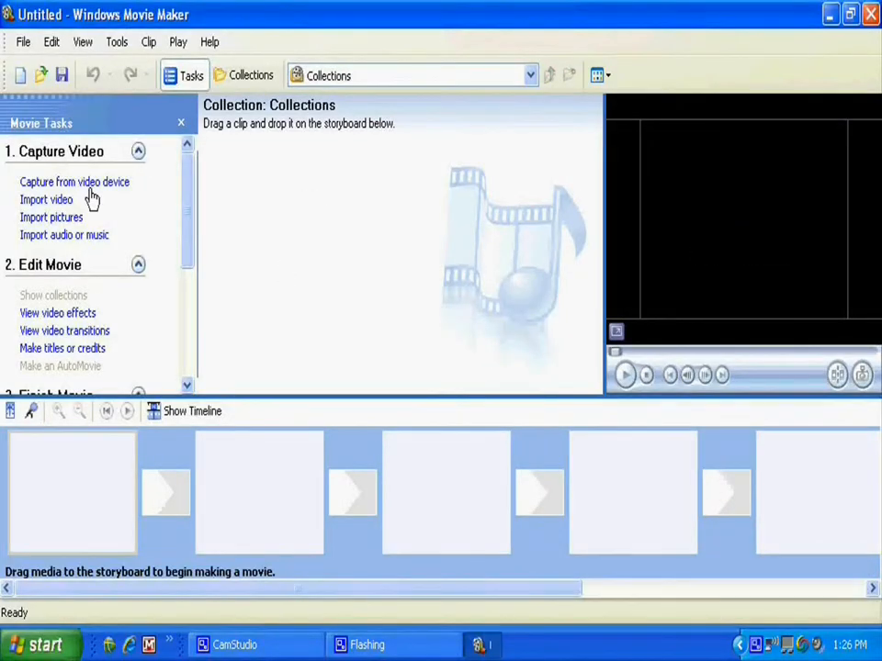
Import the video file 132_0291_WMV V9.wmv from the Raw Coverted .wmv folder.
{"action": "left_click", "coordinate": [53, 201]}
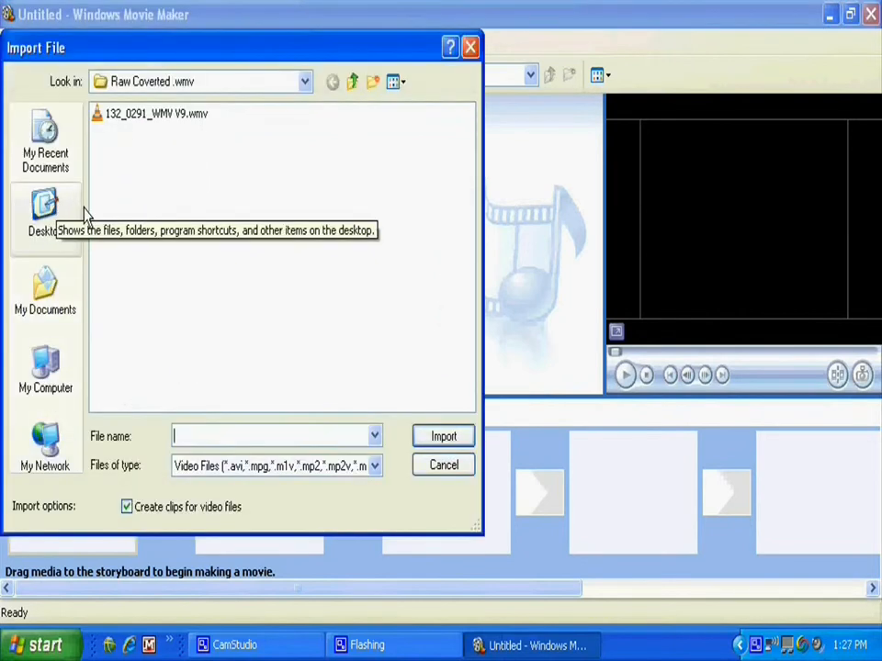
{"action": "left_click", "coordinate": [137, 117]}
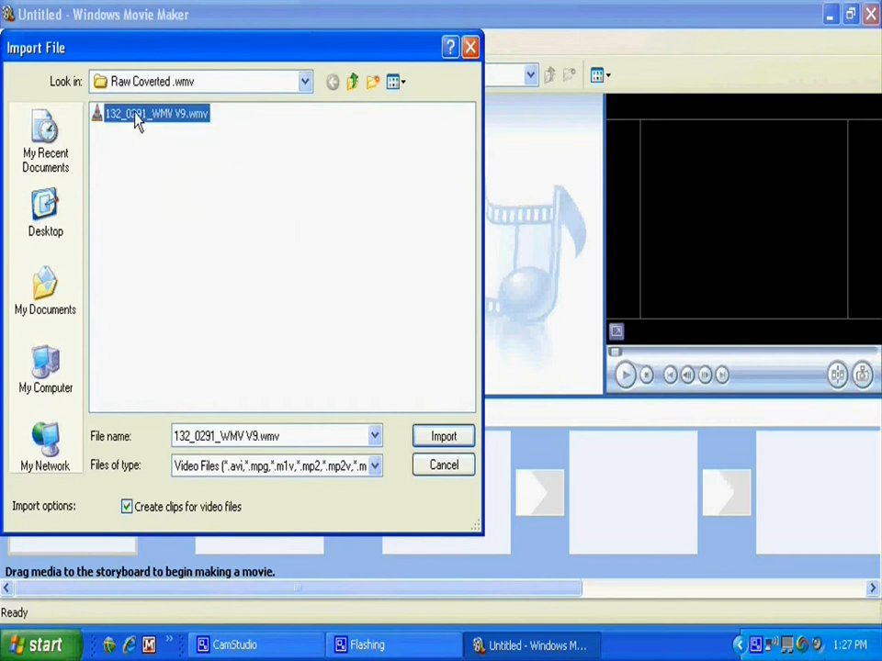
{"action": "left_click", "coordinate": [443, 437]}
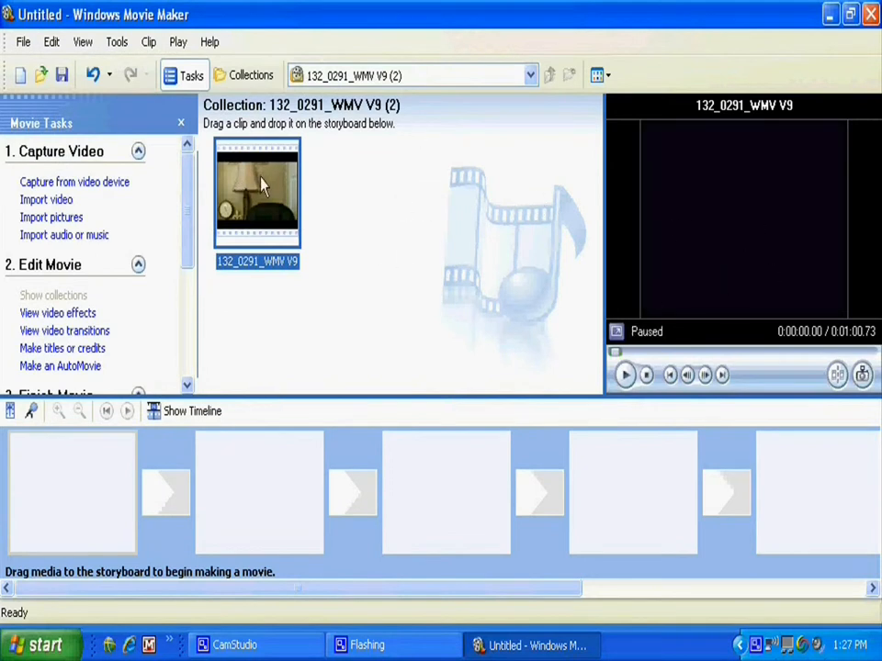
Add the imported 132_0291_WMV V9 clip to the first storyboard frame, and view it on the timeline before returning to the storyboard.
{"action": "left_click_drag", "start_coordinate": [278, 187], "coordinate": [99, 465]}
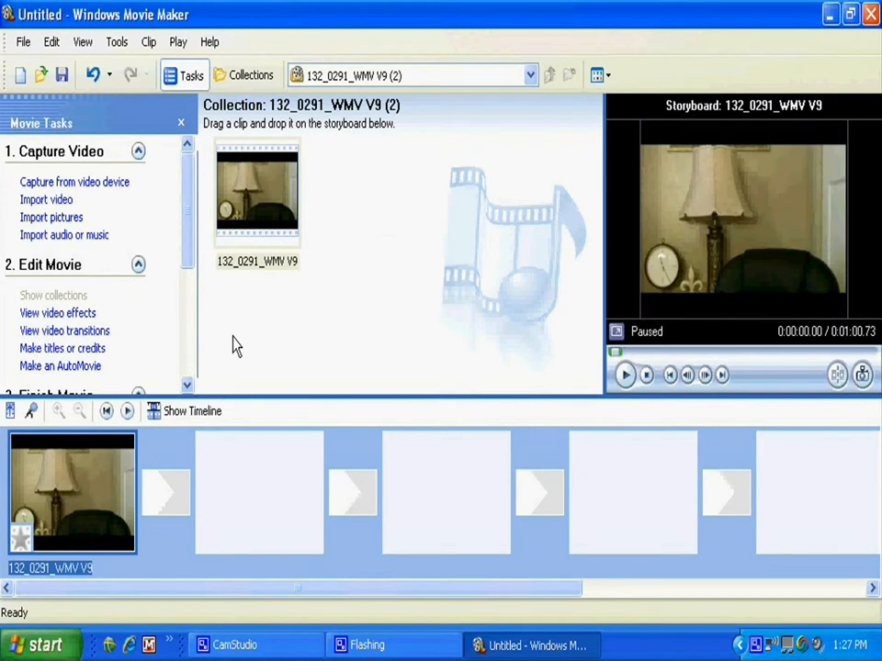
{"action": "left_click", "coordinate": [196, 415]}
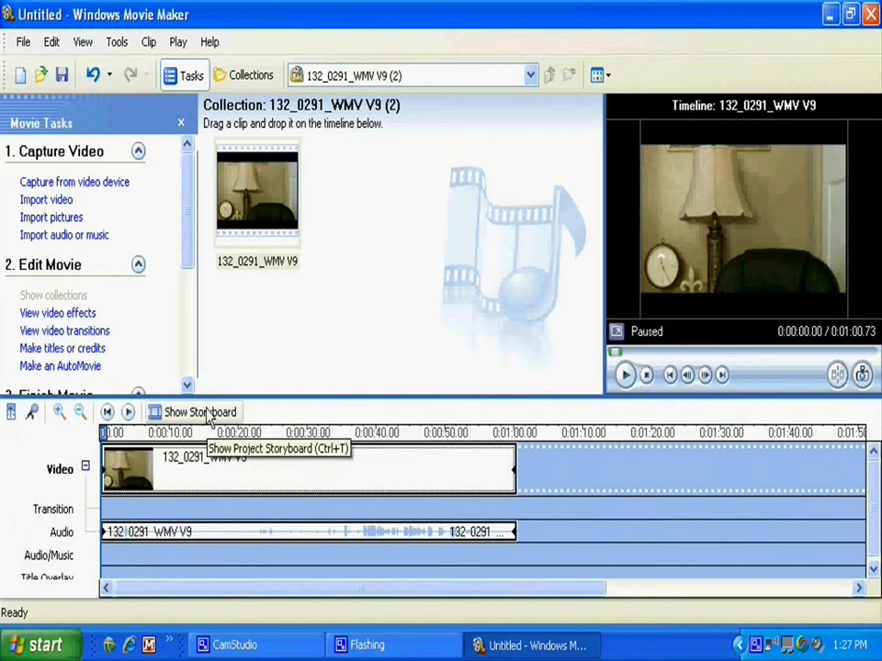
{"action": "left_click", "coordinate": [207, 415]}
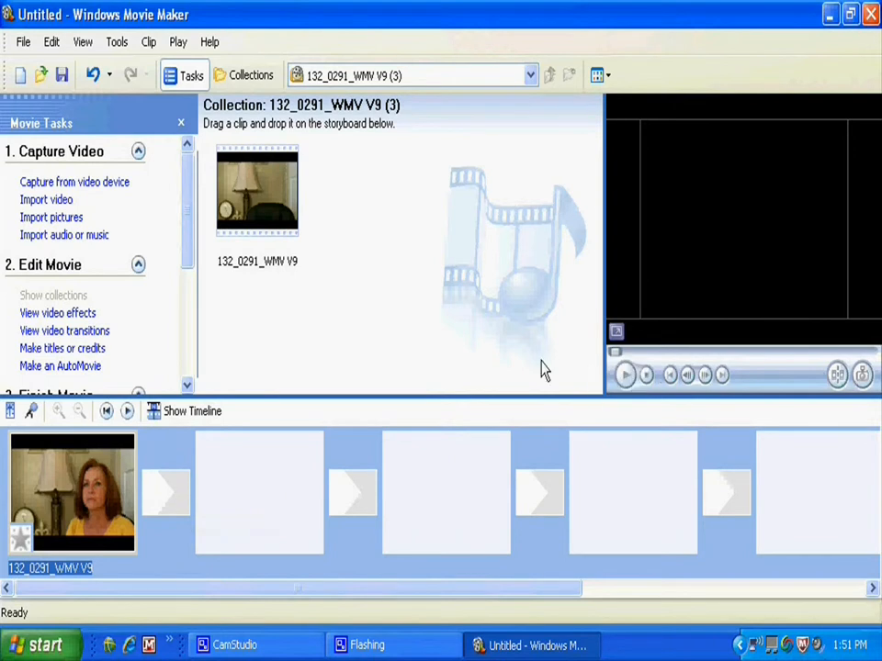
Play the storyboard clip from its start, split it at 0:00:06.00 and undo the split.
{"action": "left_click", "coordinate": [107, 412]}
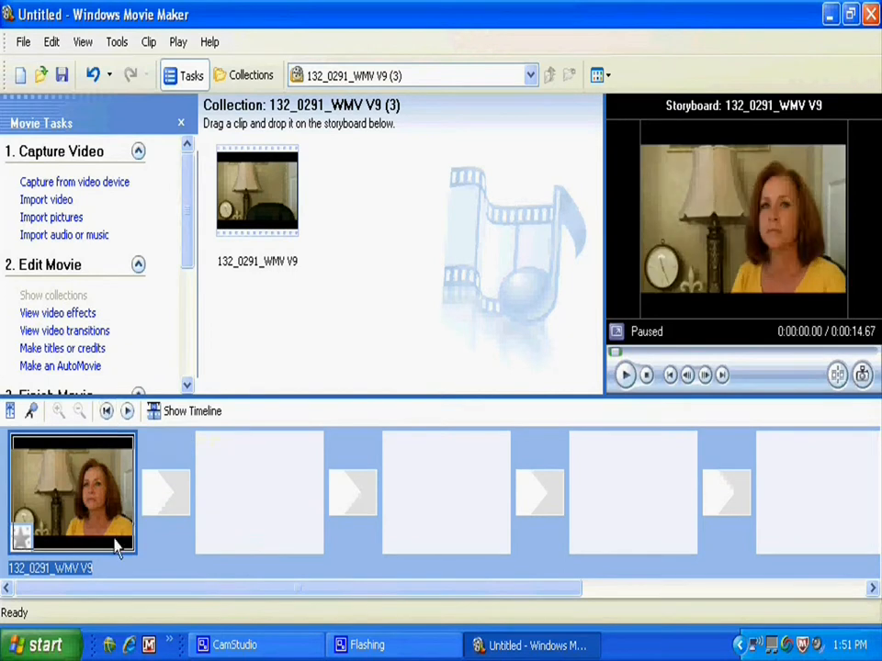
{"action": "left_click", "coordinate": [624, 375]}
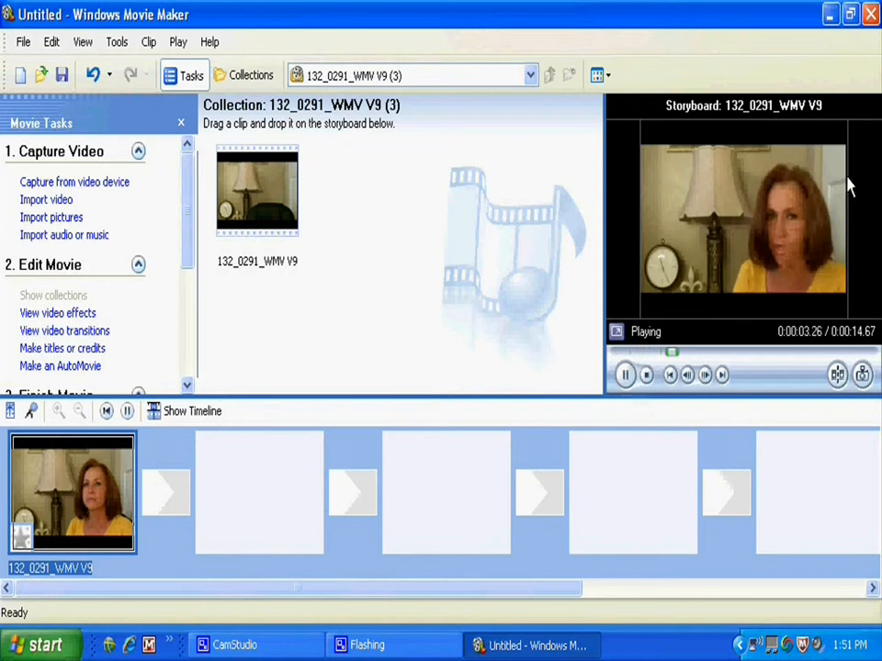
{"action": "left_click", "coordinate": [829, 373]}
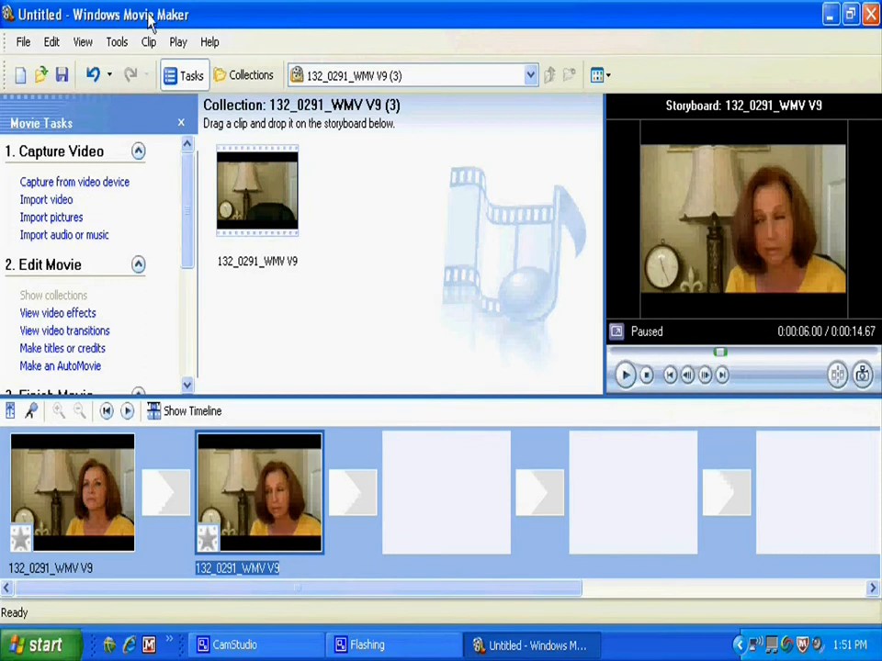
{"action": "left_click", "coordinate": [92, 75]}
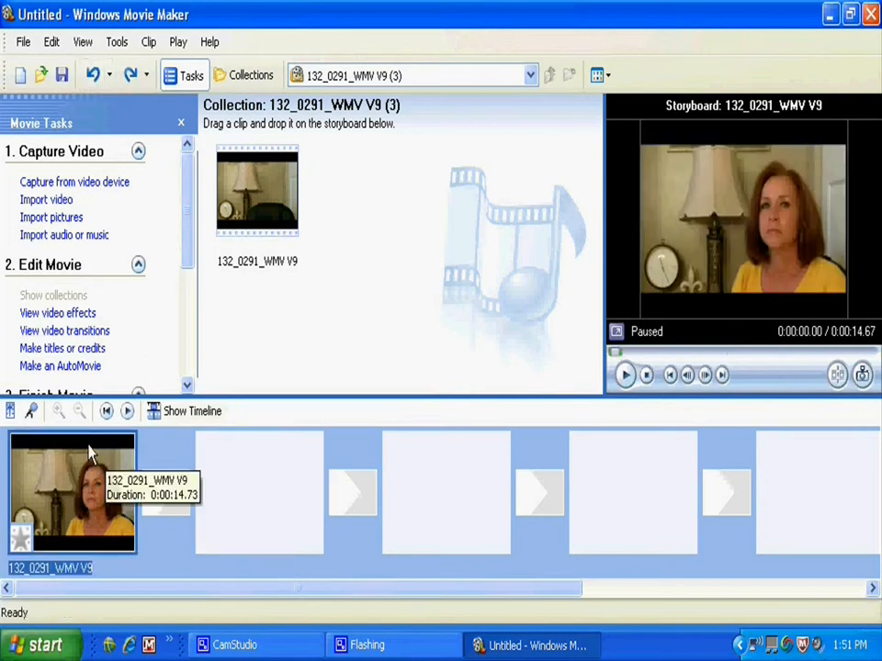
Play and pause the storyboard clip, adjust the position frame by frame to 0:00:05.80, and split it there.
{"action": "left_click", "coordinate": [621, 381]}
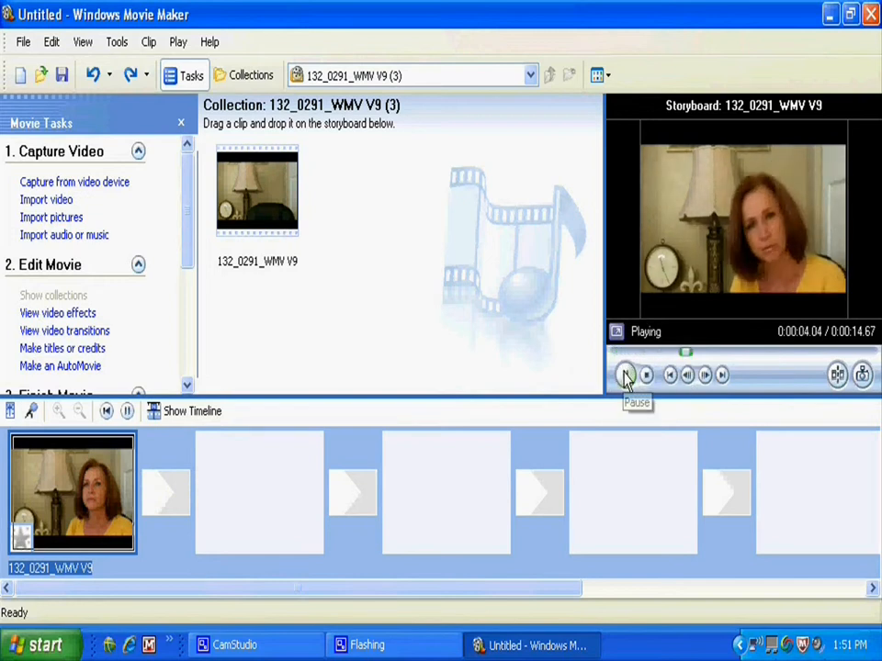
{"action": "left_click", "coordinate": [624, 378]}
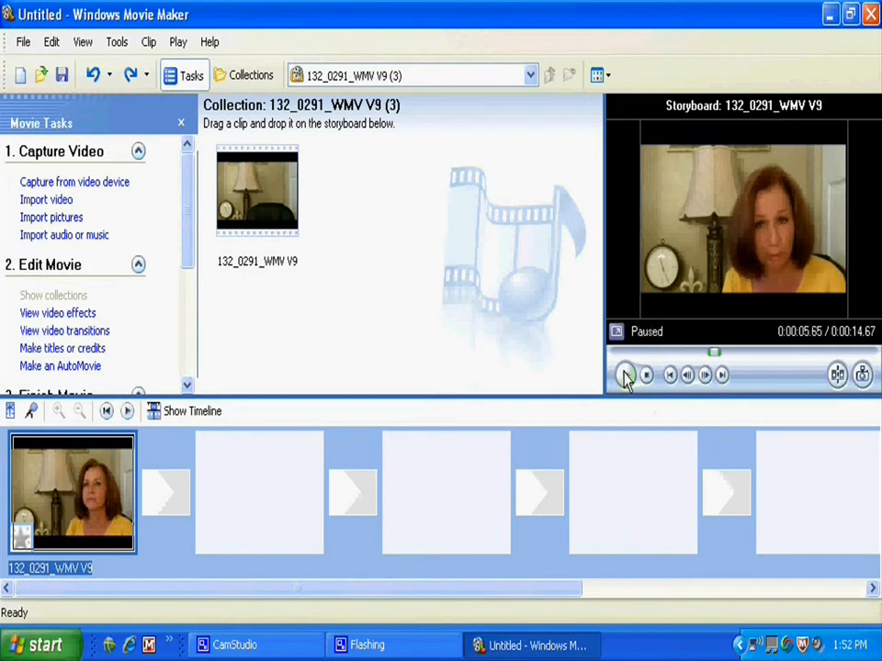
{"action": "left_click", "coordinate": [705, 376]}
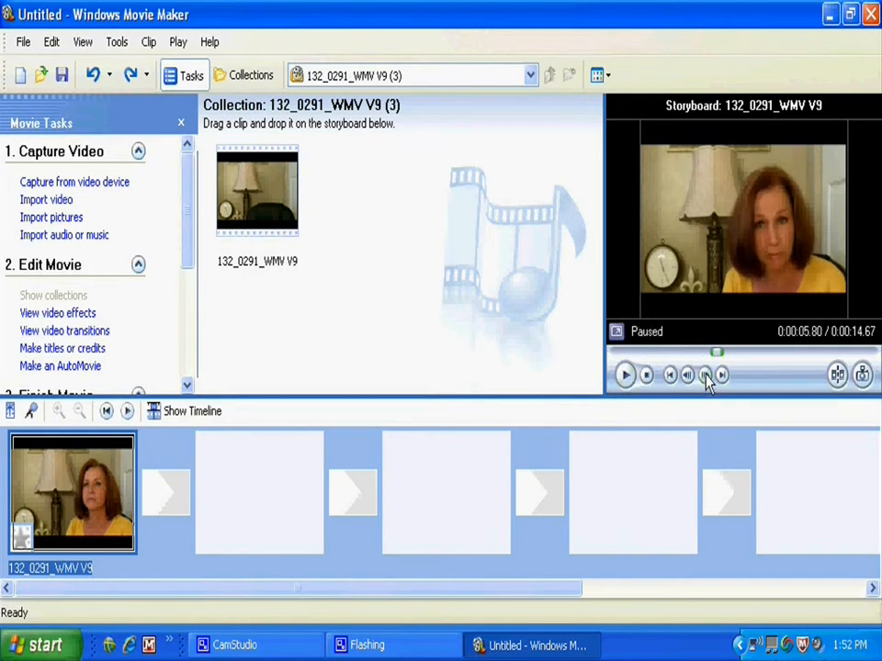
{"action": "left_click", "coordinate": [706, 376]}
{"action": "left_click", "coordinate": [707, 377]}
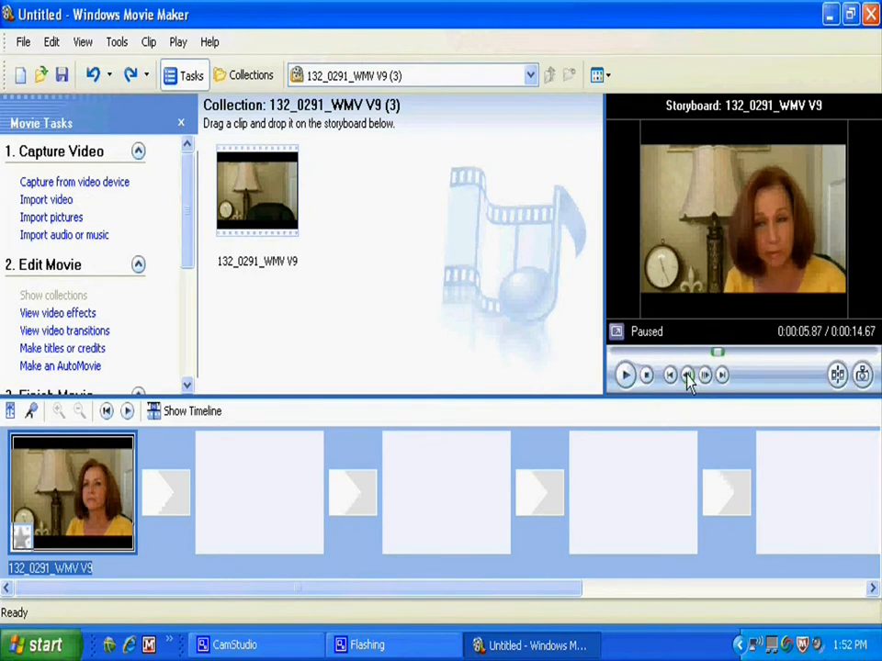
{"action": "left_click", "coordinate": [688, 376]}
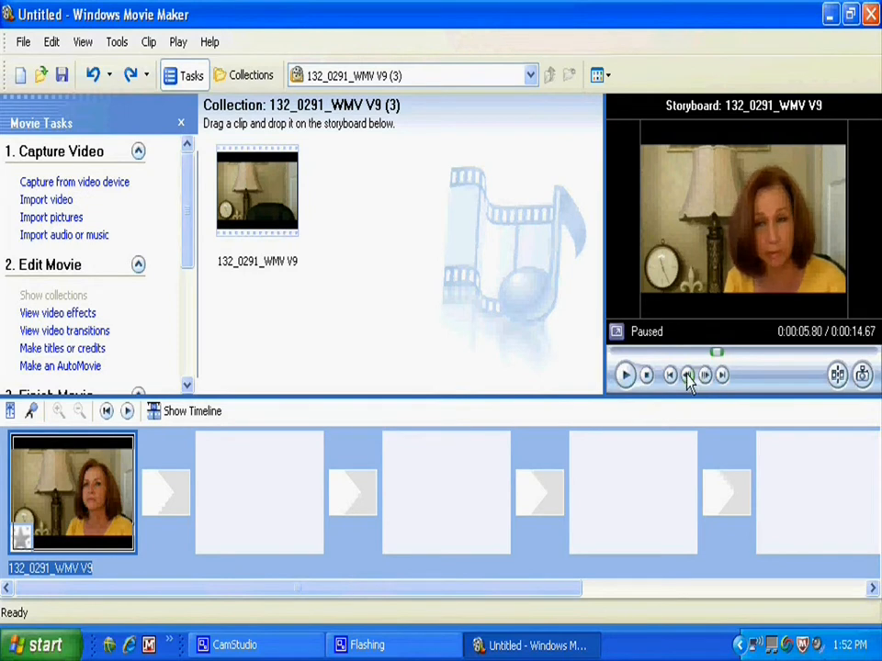
{"action": "left_click", "coordinate": [837, 374]}
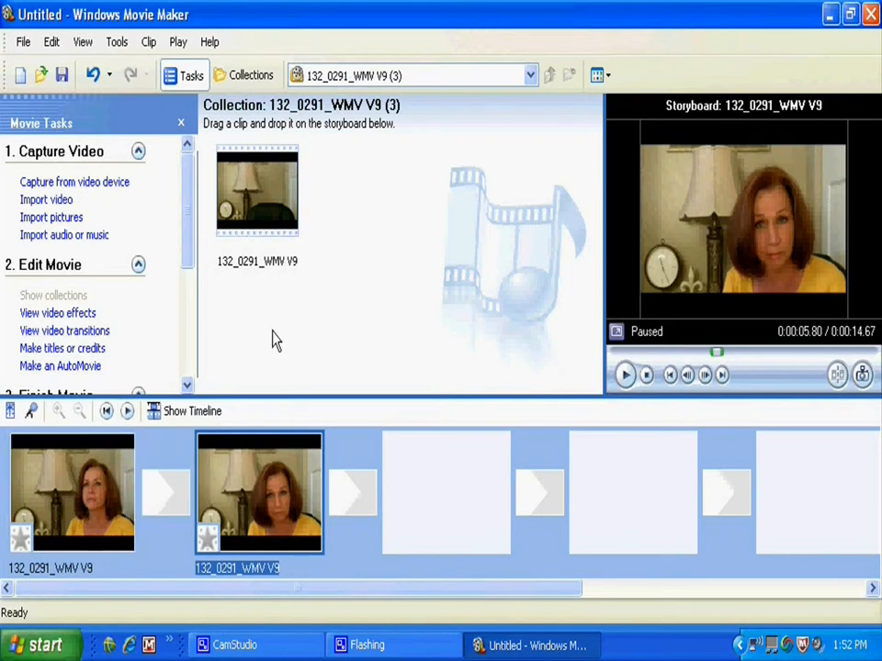
Show the available video transitions and preview the Bars transition.
{"action": "left_click_drag", "start_coordinate": [192, 205], "coordinate": [189, 248]}
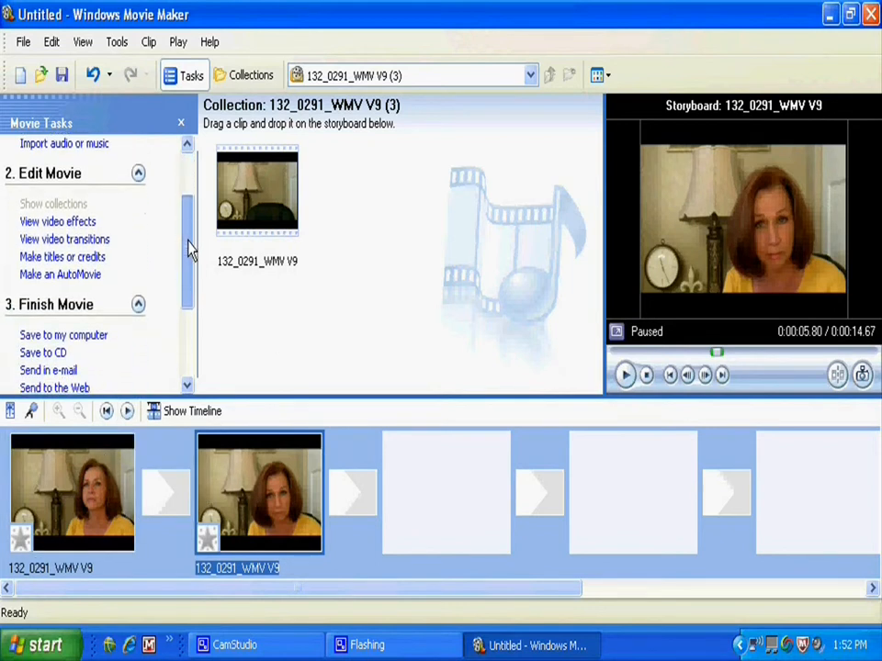
{"action": "left_click", "coordinate": [50, 241]}
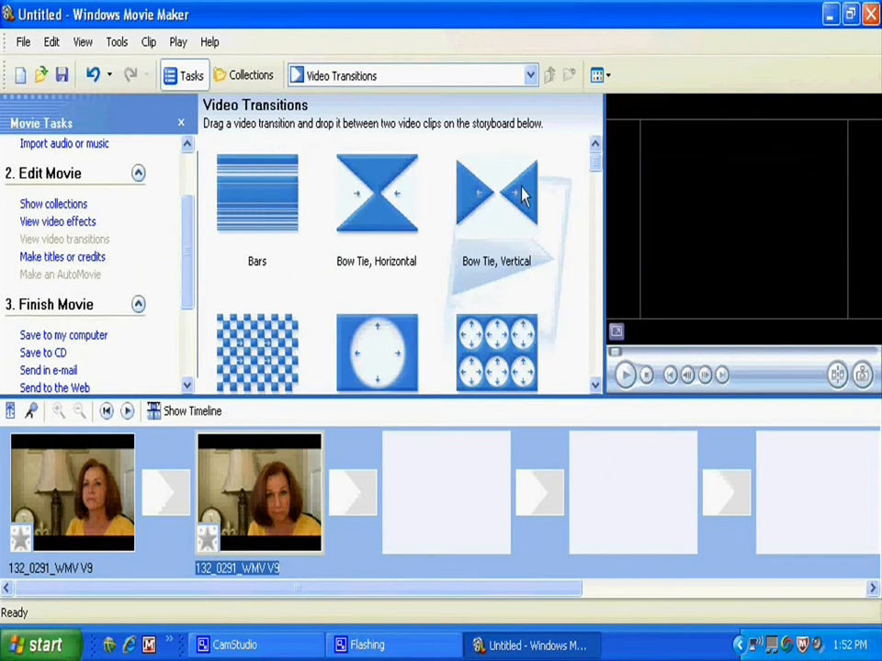
{"action": "left_click", "coordinate": [266, 191]}
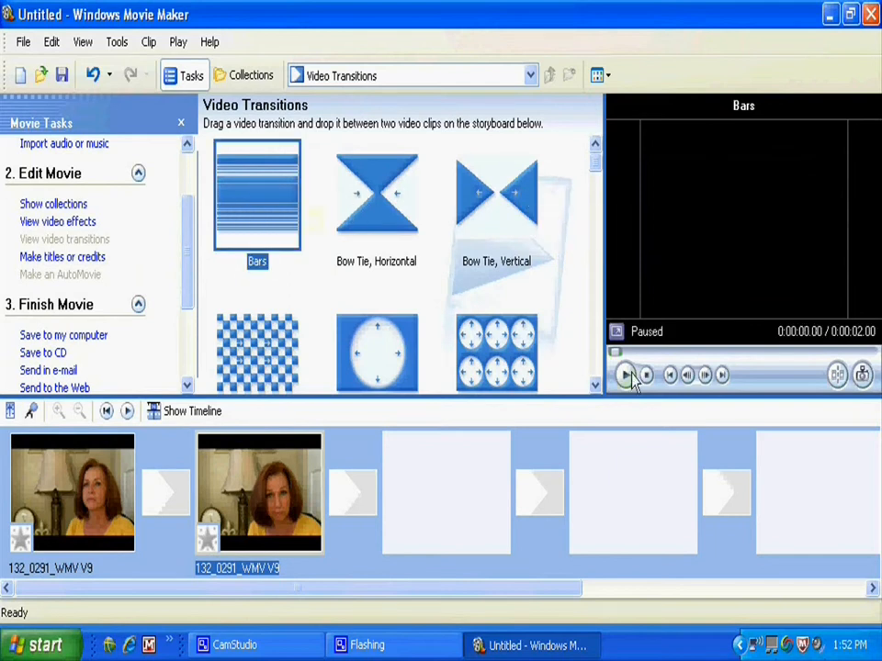
{"action": "left_click", "coordinate": [624, 376]}
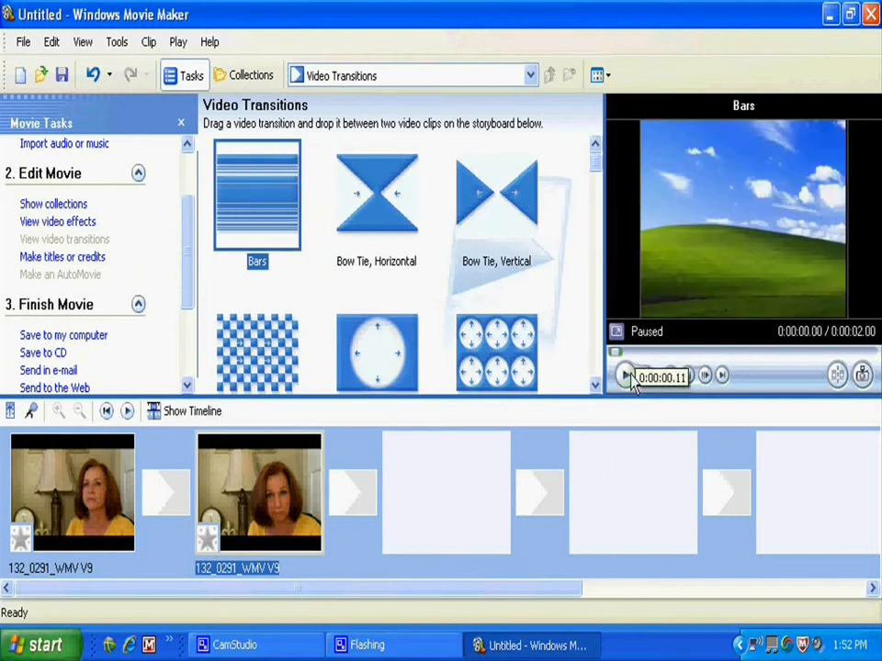
{"action": "left_click", "coordinate": [626, 375]}
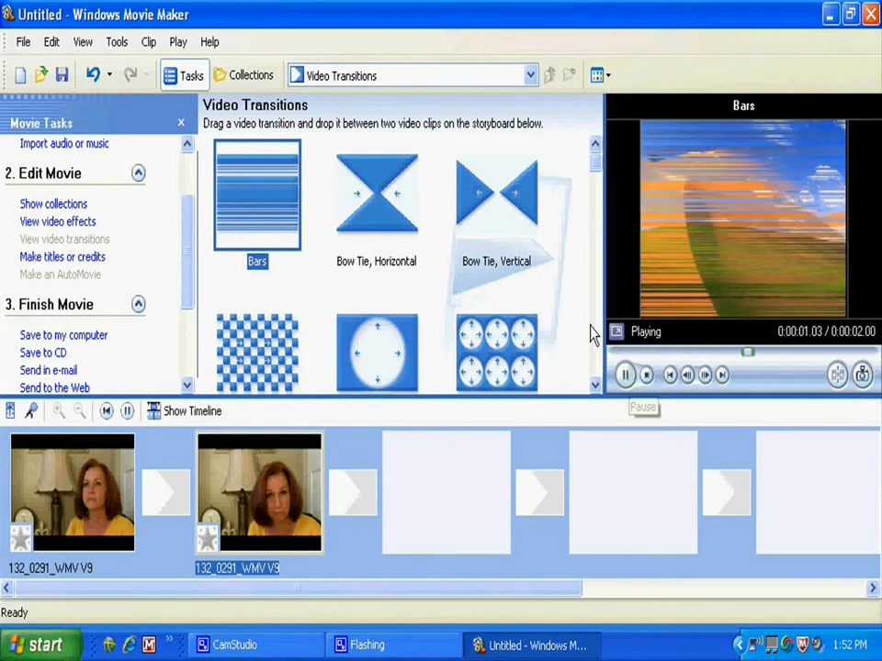
{"action": "left_click", "coordinate": [570, 260]}
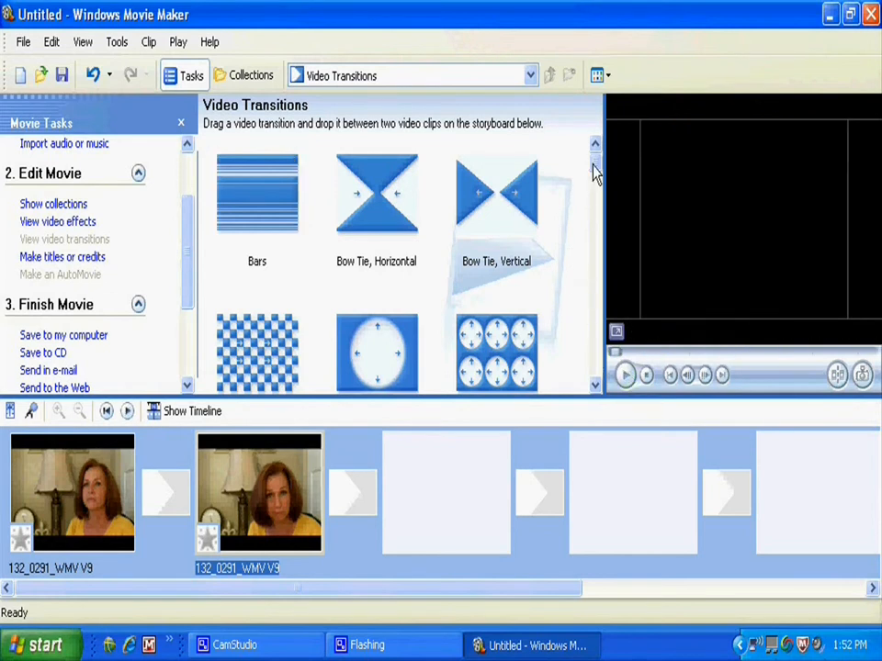
Place the Flip transition between the first and second clips on the storyboard.
{"action": "left_click_drag", "start_coordinate": [593, 171], "coordinate": [590, 239]}
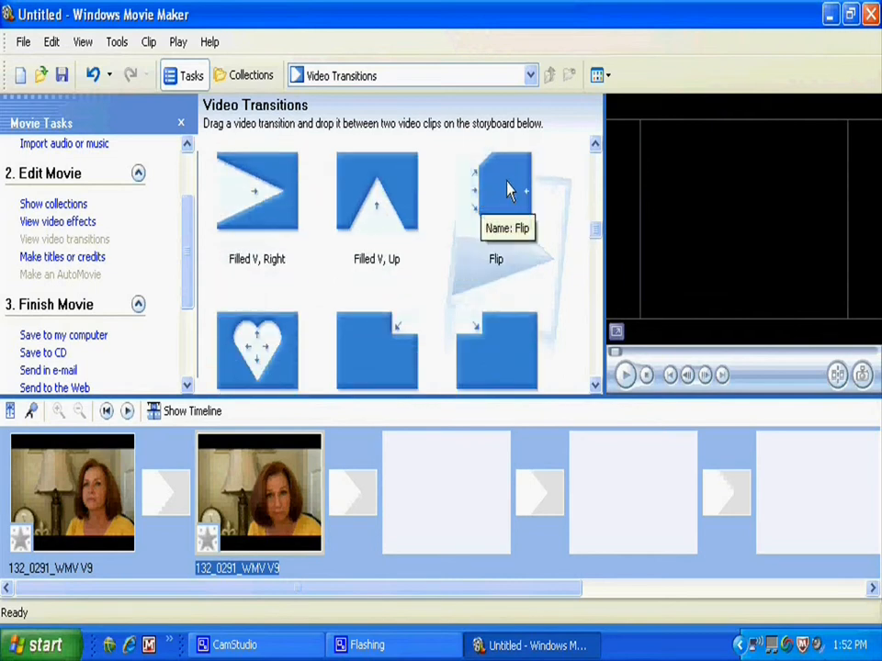
{"action": "left_click_drag", "start_coordinate": [514, 186], "coordinate": [174, 477]}
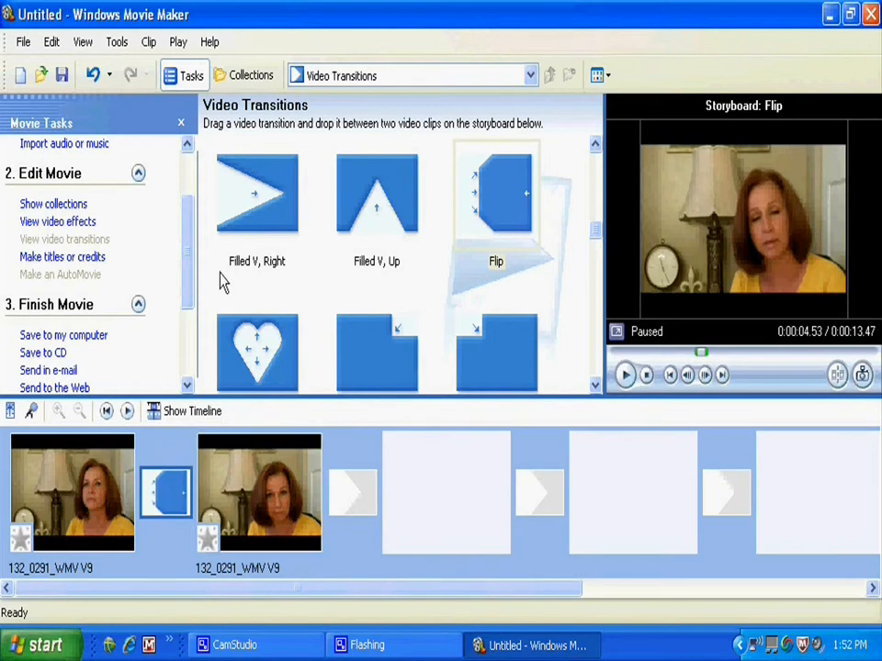
Show the available video effects and apply Ease In and Fade In, From Black to the first storyboard clip.
{"action": "left_click", "coordinate": [57, 223]}
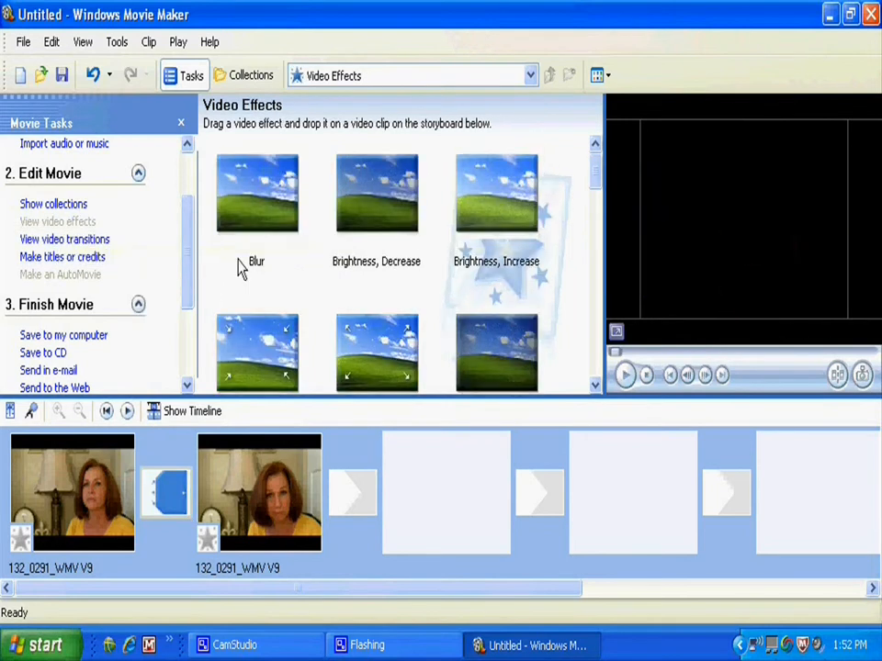
{"action": "left_click_drag", "start_coordinate": [597, 177], "coordinate": [597, 208]}
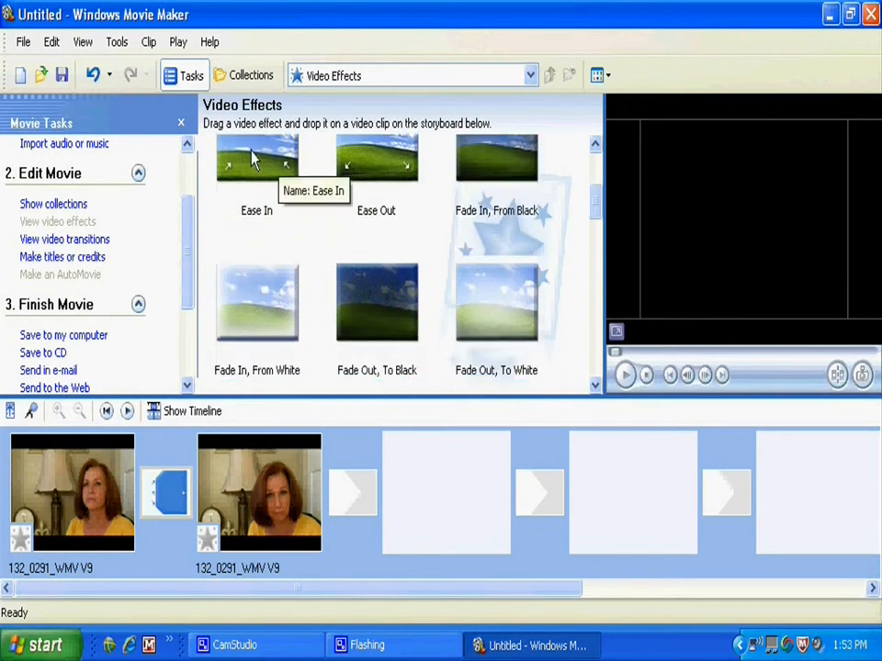
{"action": "left_click_drag", "start_coordinate": [251, 157], "coordinate": [112, 485]}
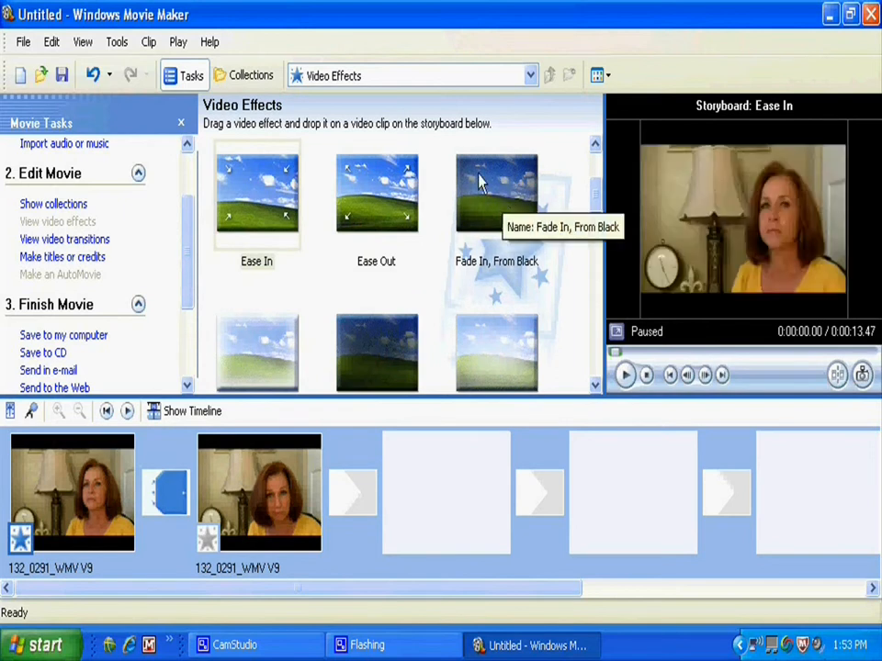
{"action": "left_click_drag", "start_coordinate": [503, 182], "coordinate": [47, 543]}
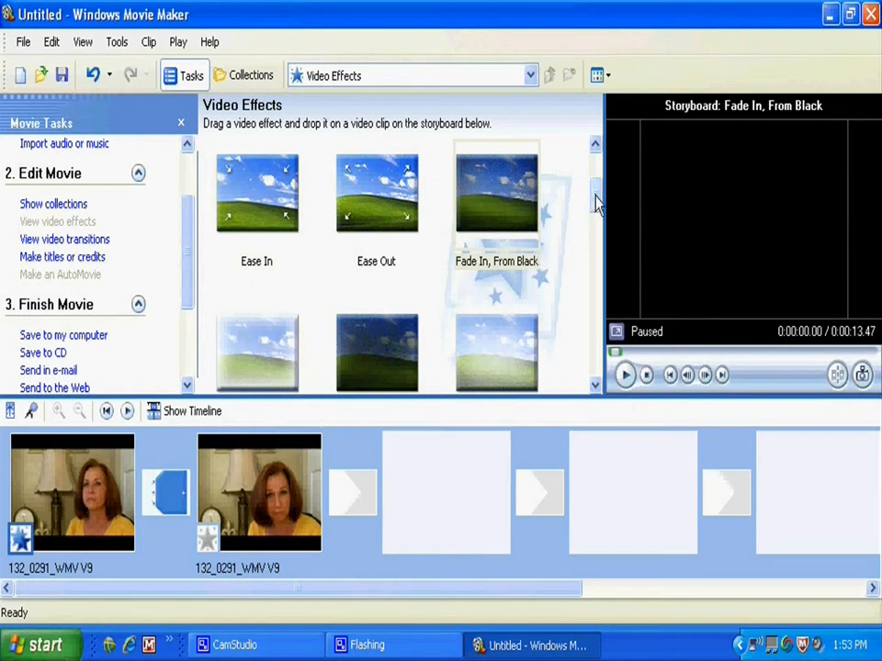
Apply the Fade Out, To Black effect to the second storyboard clip.
{"action": "left_click_drag", "start_coordinate": [595, 204], "coordinate": [596, 219]}
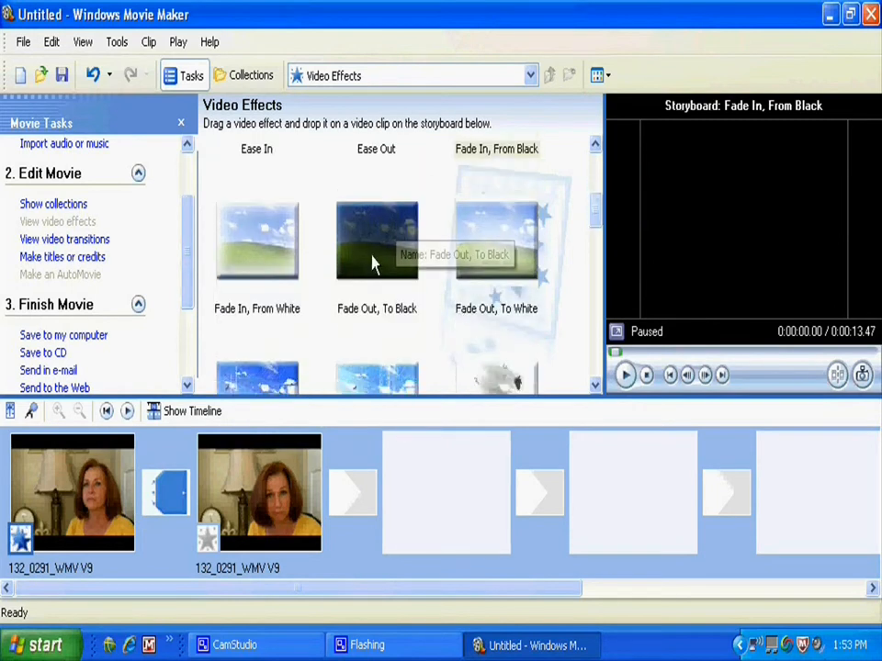
{"action": "left_click_drag", "start_coordinate": [386, 240], "coordinate": [222, 563]}
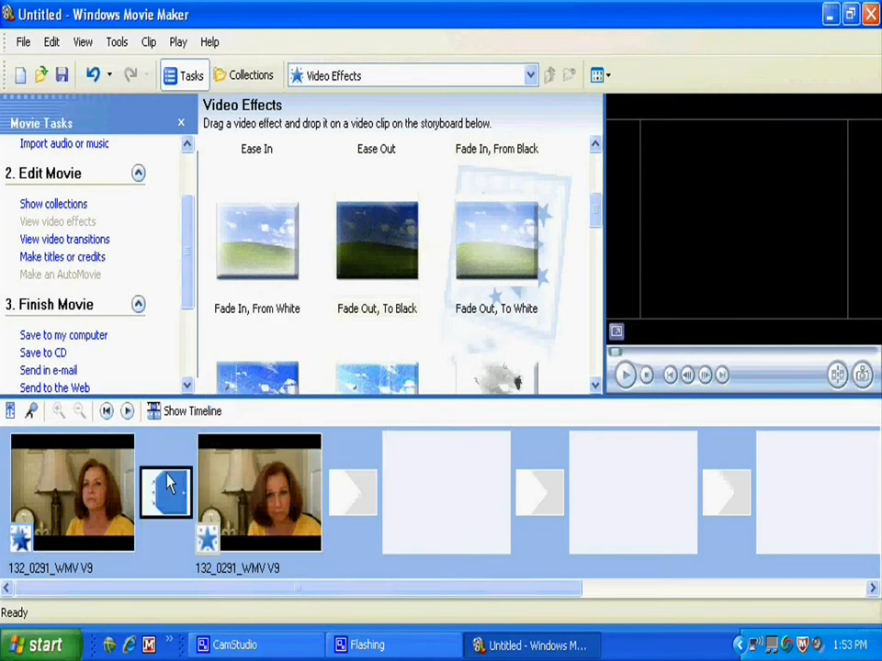
{"action": "left_click", "coordinate": [265, 489]}
{"action": "left_click", "coordinate": [99, 488]}
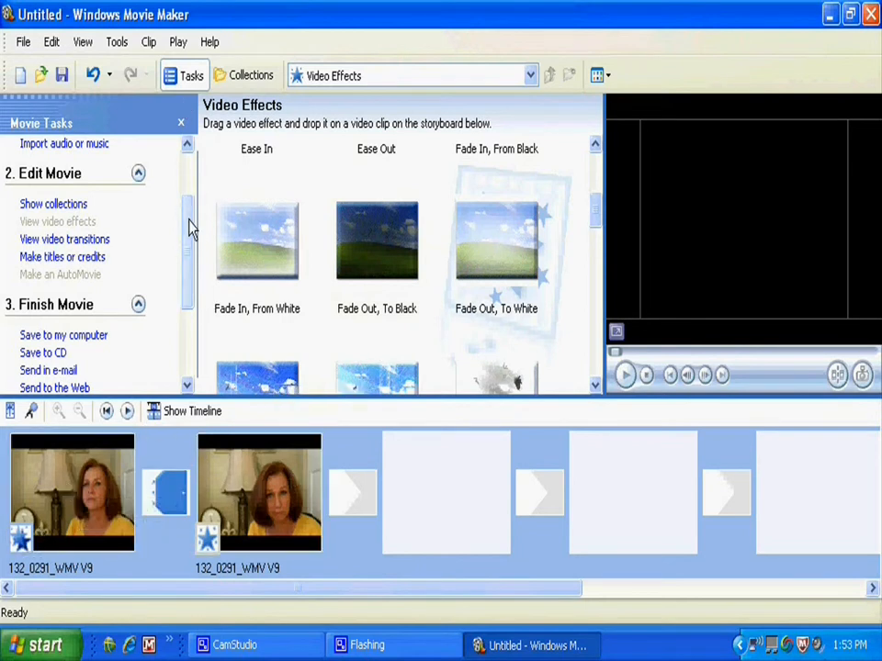
Start a title at the beginning of the movie with the text "My short movie".
{"action": "left_click_drag", "start_coordinate": [189, 226], "coordinate": [189, 260]}
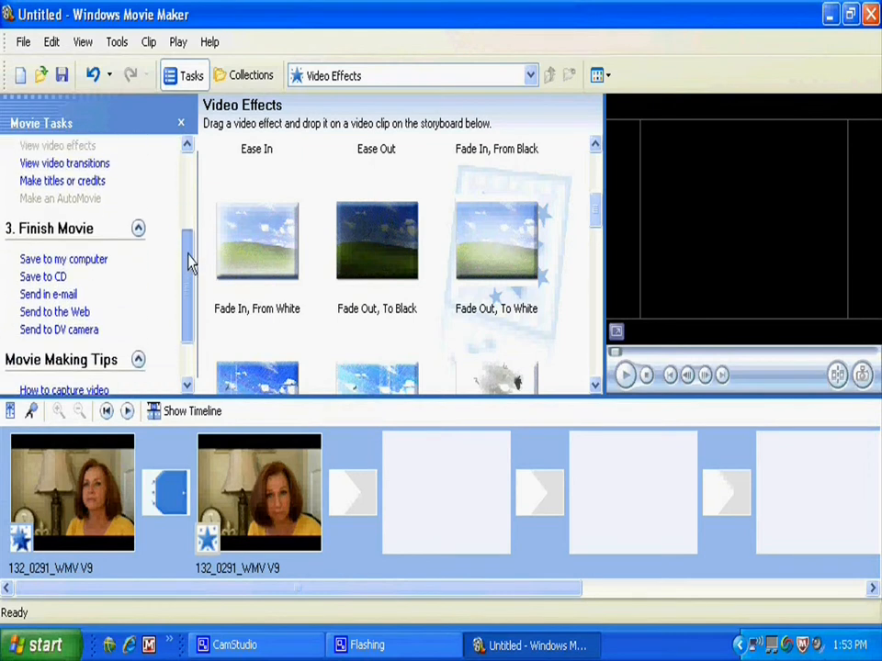
{"action": "left_click", "coordinate": [53, 187]}
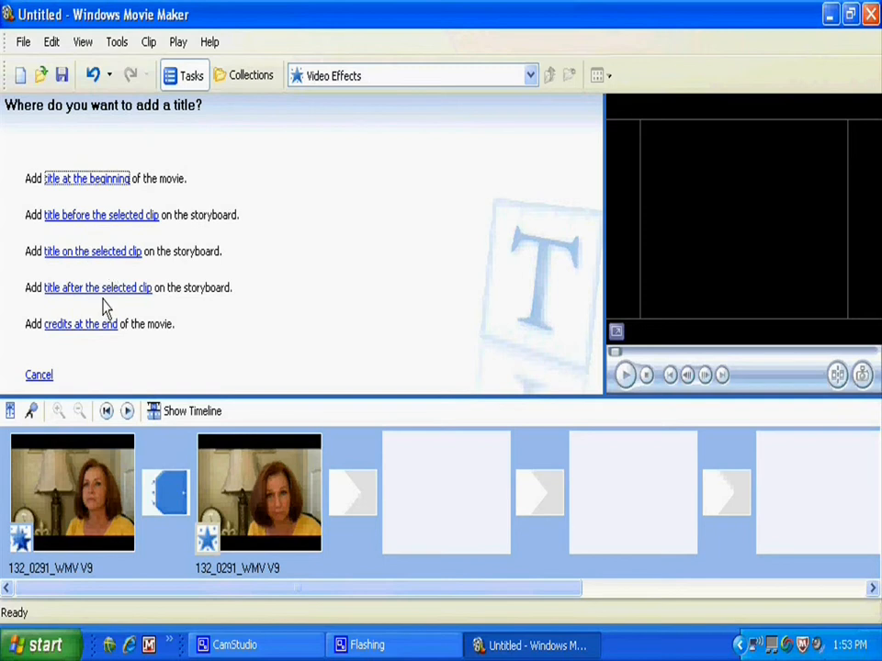
{"action": "left_click", "coordinate": [85, 183]}
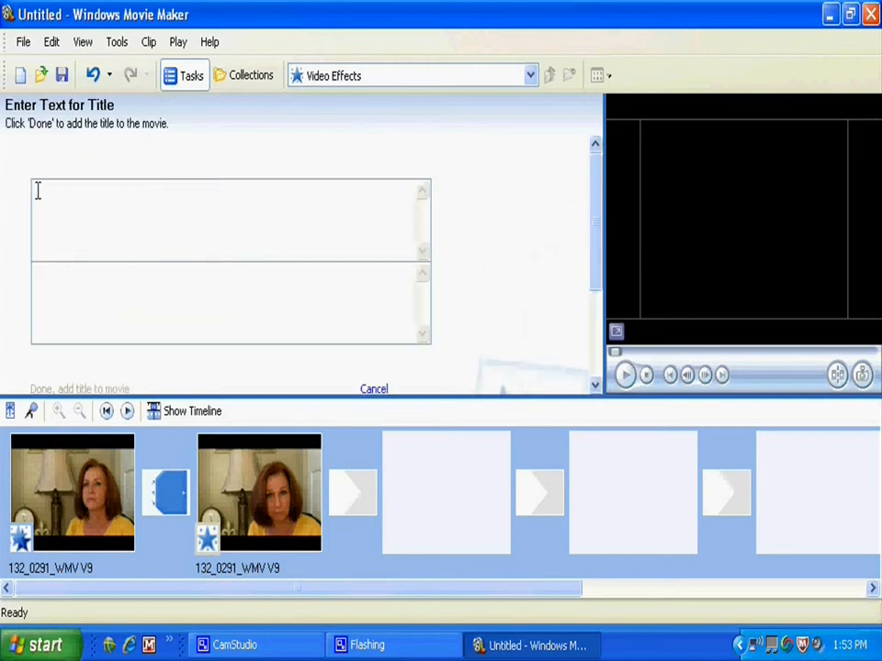
{"action": "type", "text": "My short movie"}
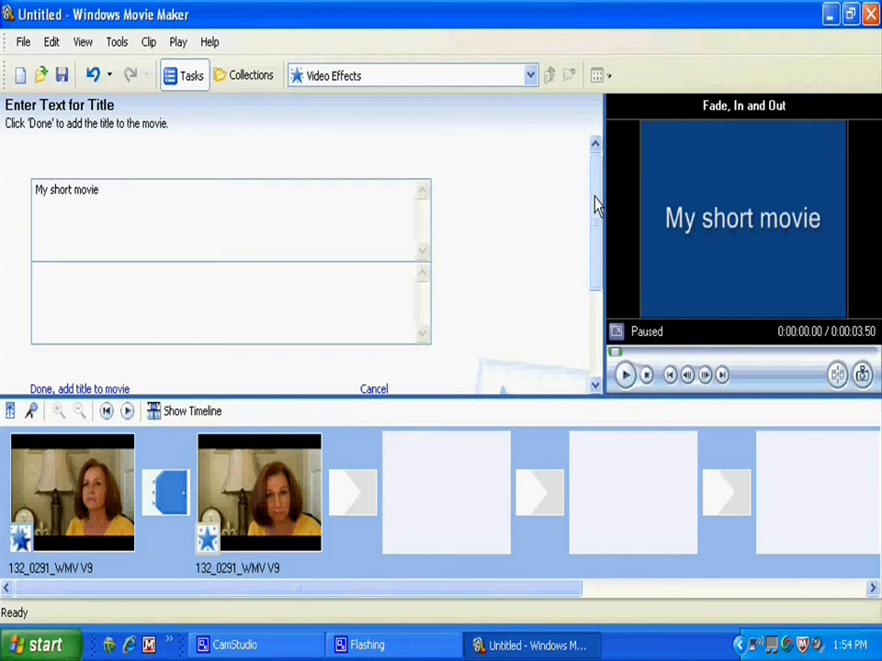
Open the title's font and color settings, view the available fonts and make the title text bold.
{"action": "left_click_drag", "start_coordinate": [594, 202], "coordinate": [579, 307]}
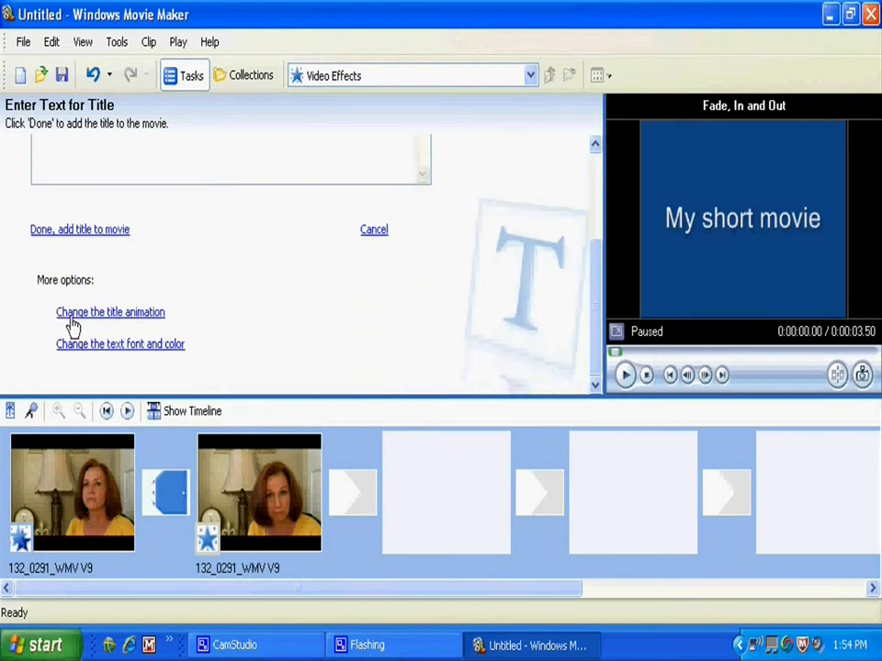
{"action": "left_click", "coordinate": [116, 347]}
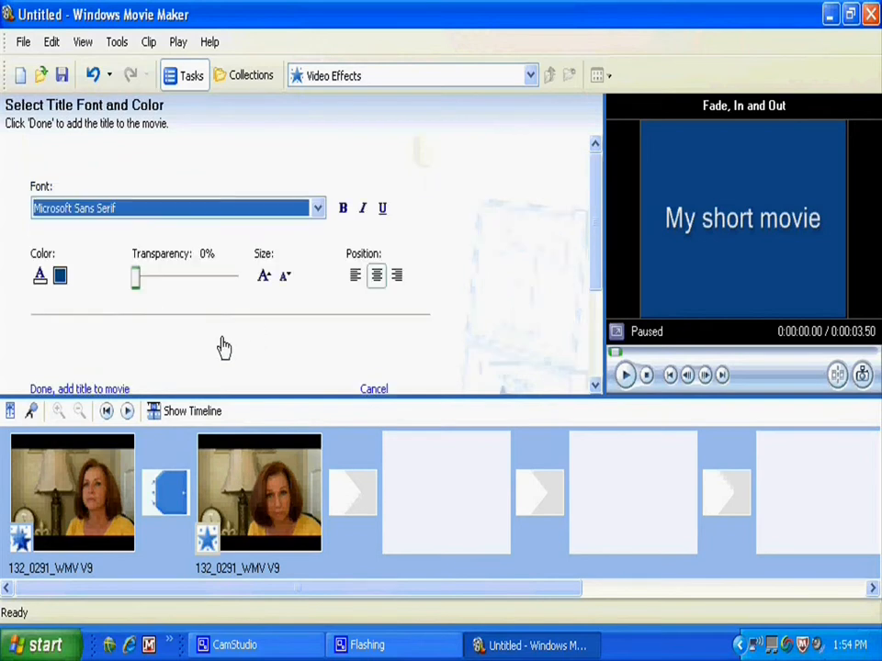
{"action": "left_click", "coordinate": [318, 209]}
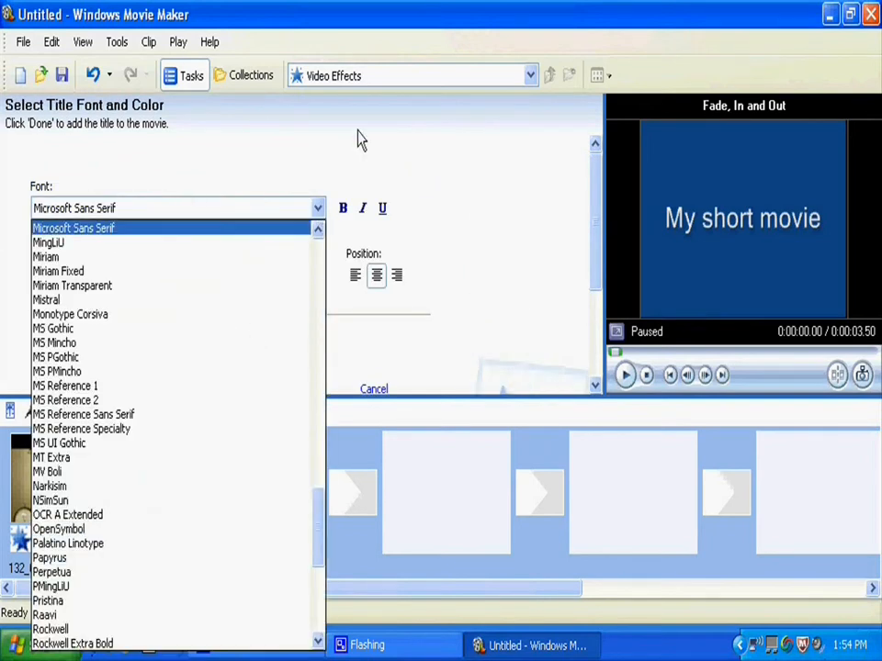
{"action": "left_click", "coordinate": [450, 211]}
{"action": "left_click", "coordinate": [343, 208]}
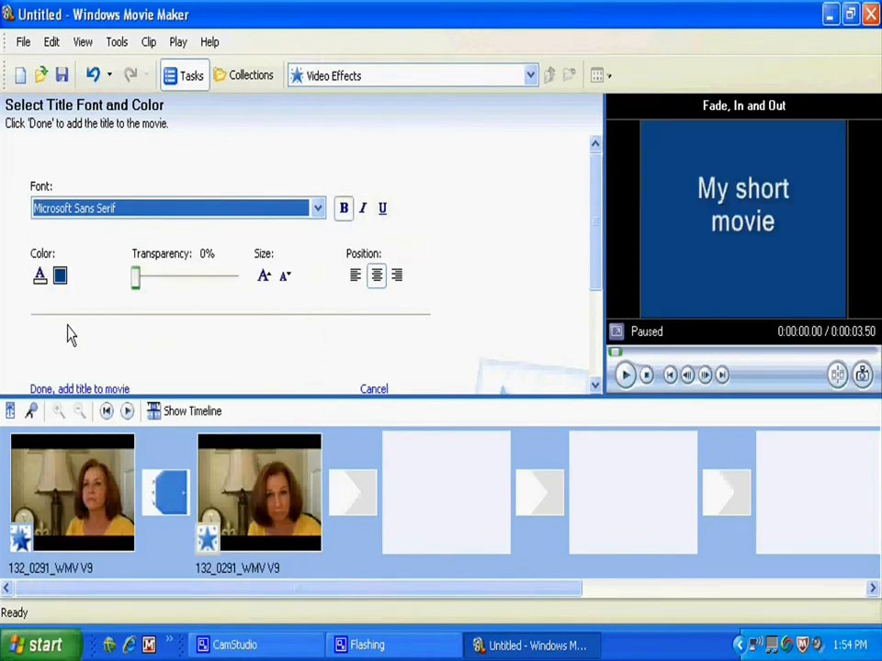
Set the title's background color to yellow and its text color to blue.
{"action": "left_click", "coordinate": [60, 278]}
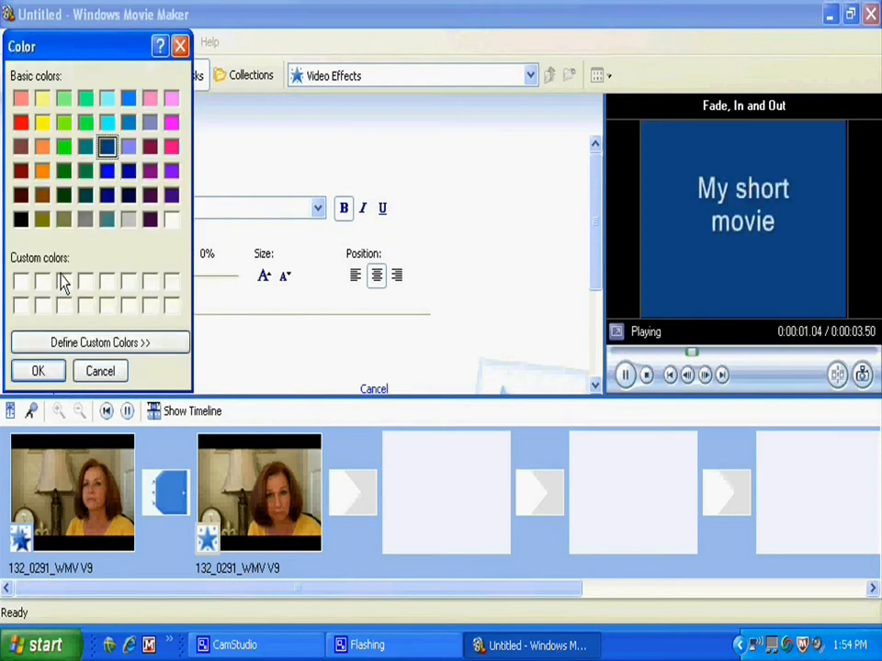
{"action": "left_click", "coordinate": [42, 122]}
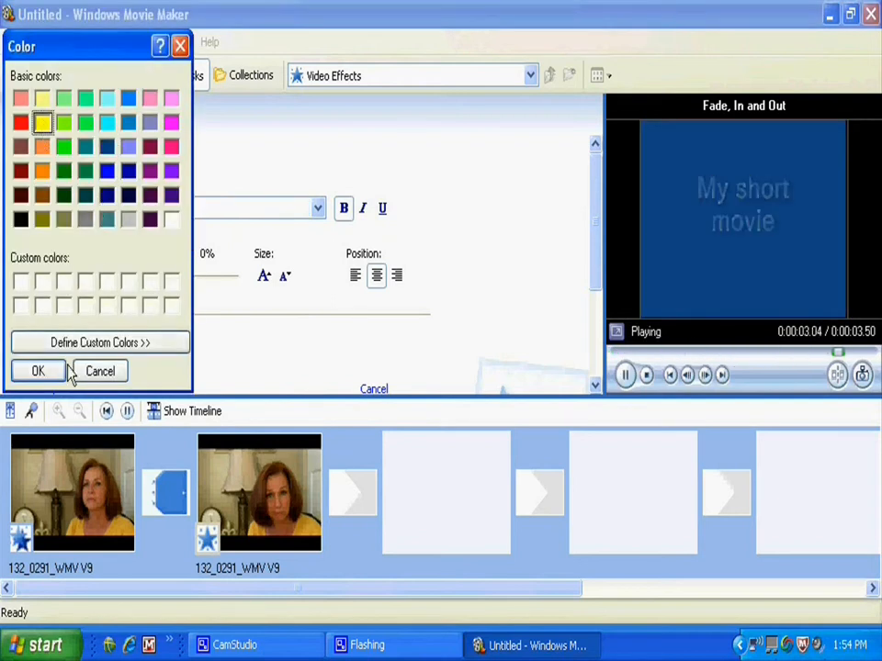
{"action": "left_click", "coordinate": [39, 371]}
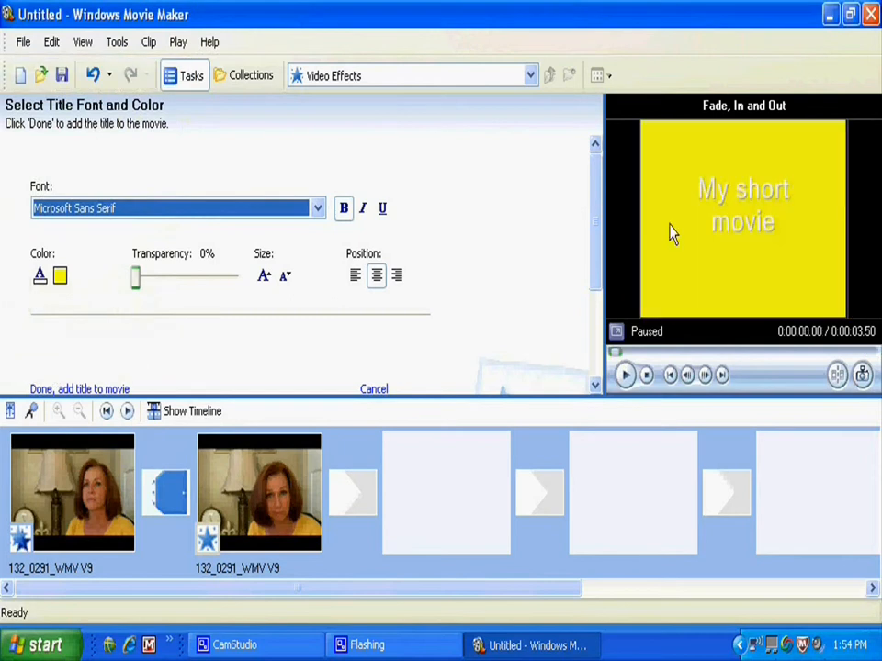
{"action": "left_click", "coordinate": [40, 276]}
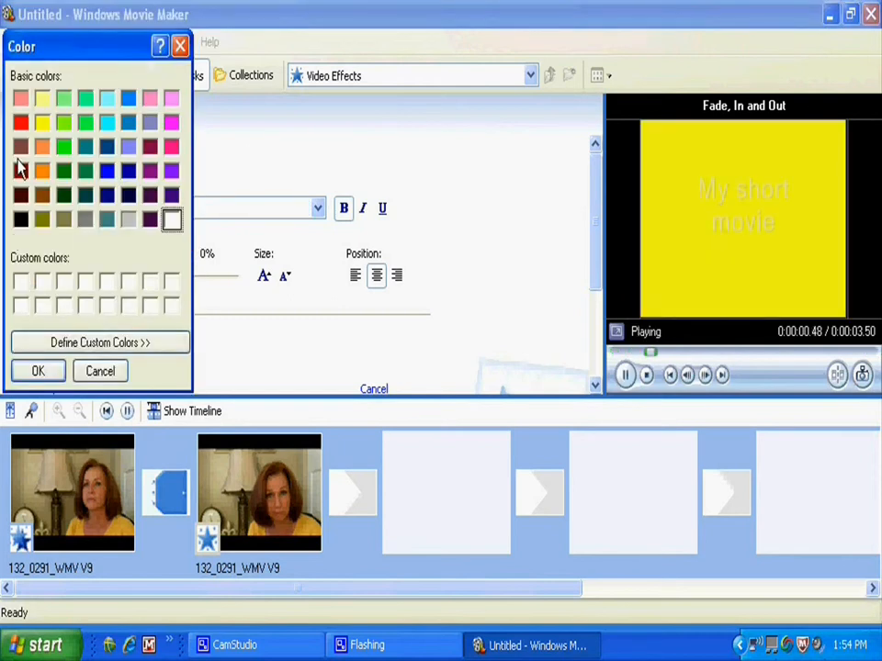
{"action": "left_click", "coordinate": [107, 170]}
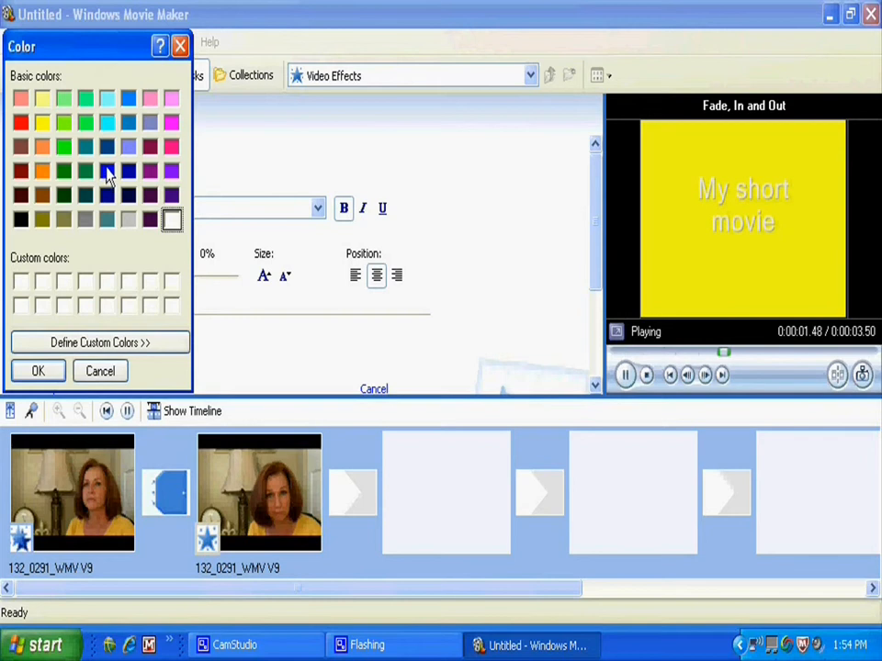
{"action": "left_click", "coordinate": [38, 371]}
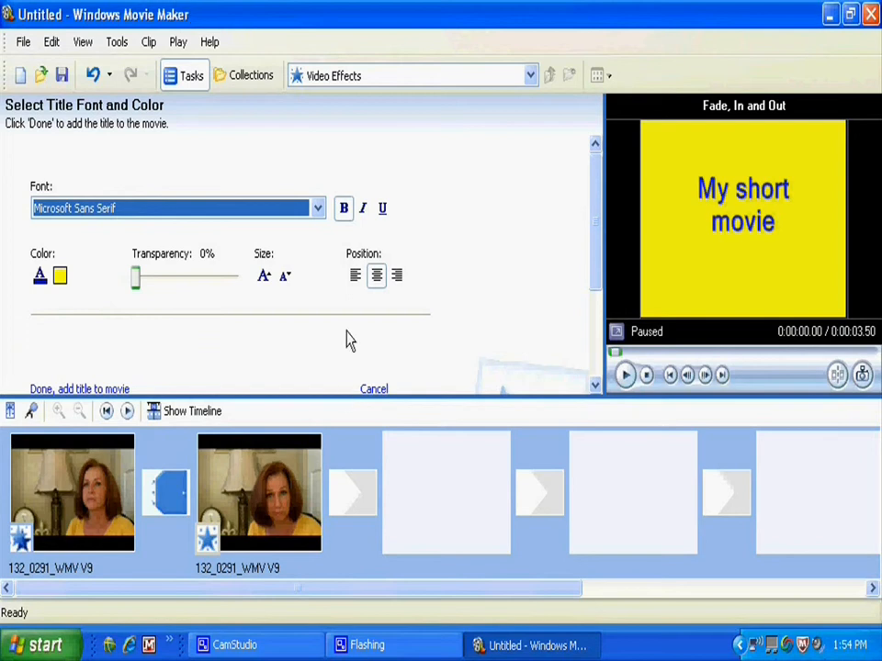
Set the title animation to Zoom, In and add the finished title to the movie.
{"action": "scroll", "coordinate": [303, 332], "scroll_direction": "down", "scroll_amount": 1}
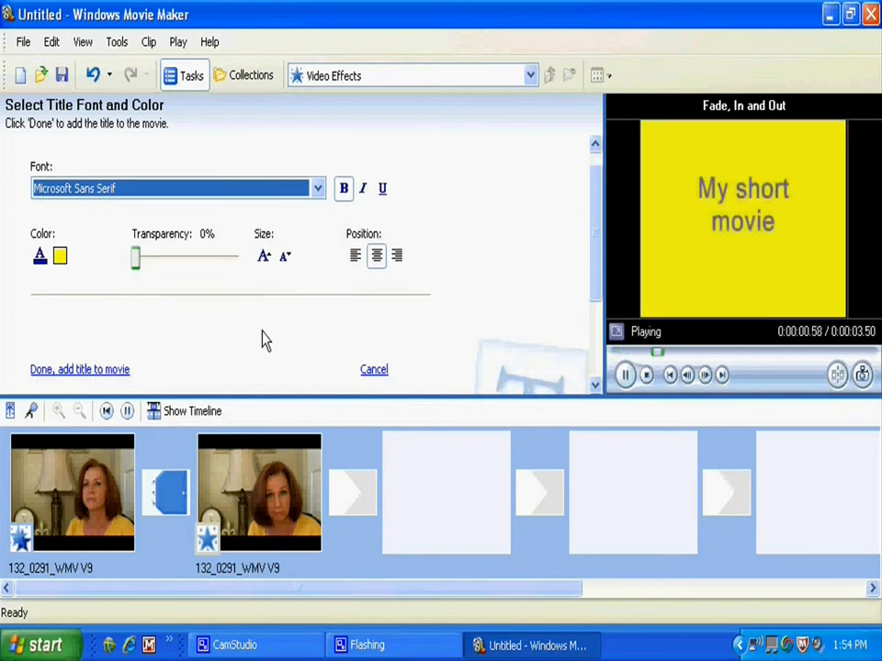
{"action": "scroll", "coordinate": [267, 341], "scroll_direction": "down", "scroll_amount": 2}
{"action": "scroll", "coordinate": [271, 343], "scroll_direction": "down", "scroll_amount": 4}
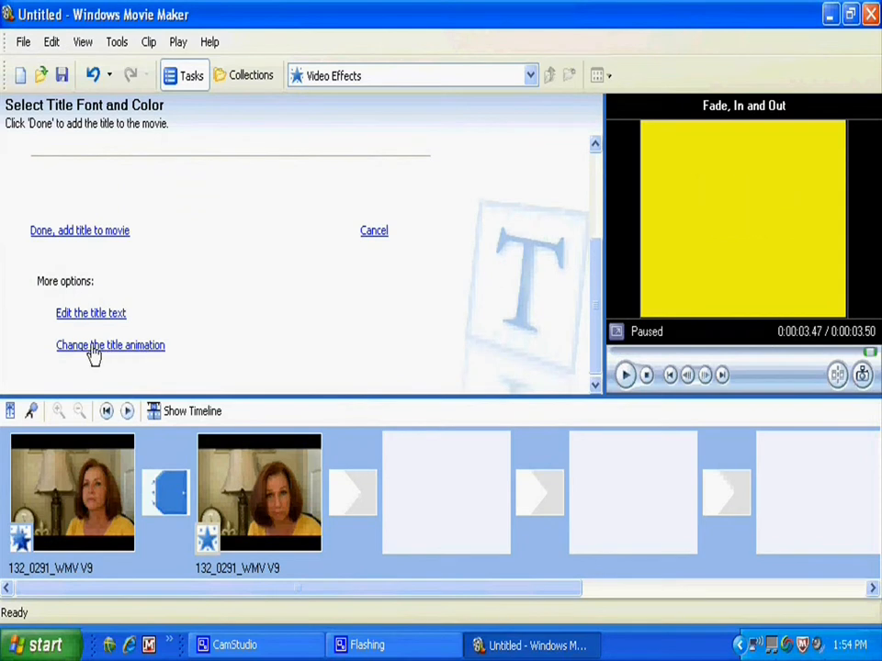
{"action": "left_click", "coordinate": [97, 347]}
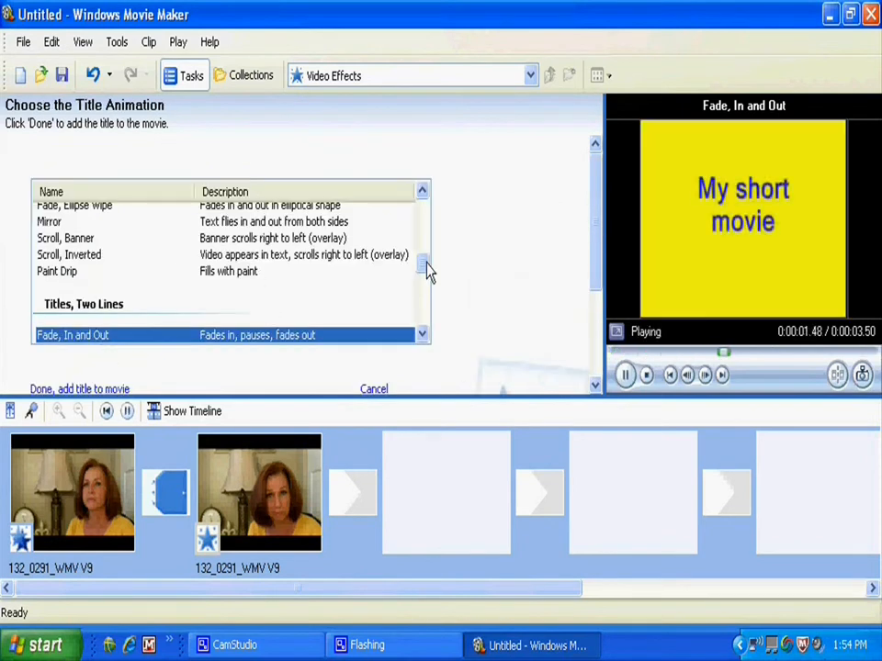
{"action": "left_click_drag", "start_coordinate": [424, 272], "coordinate": [424, 223]}
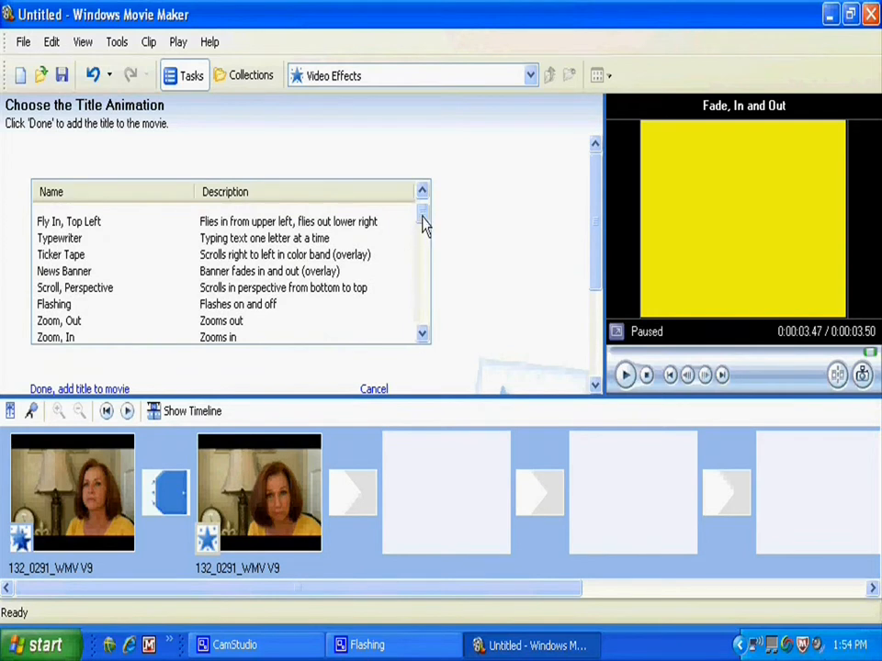
{"action": "left_click_drag", "start_coordinate": [424, 226], "coordinate": [424, 235]}
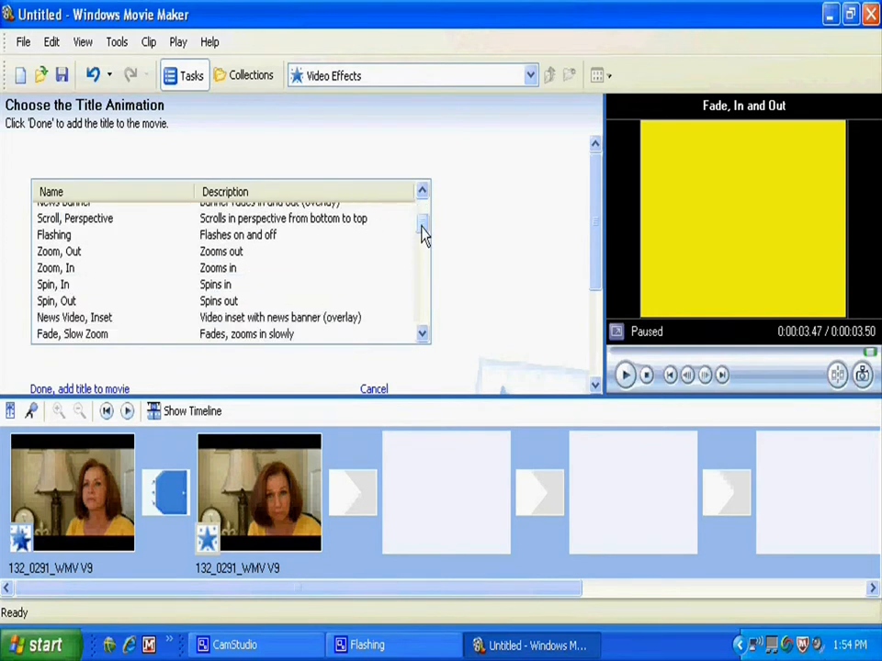
{"action": "left_click", "coordinate": [211, 268]}
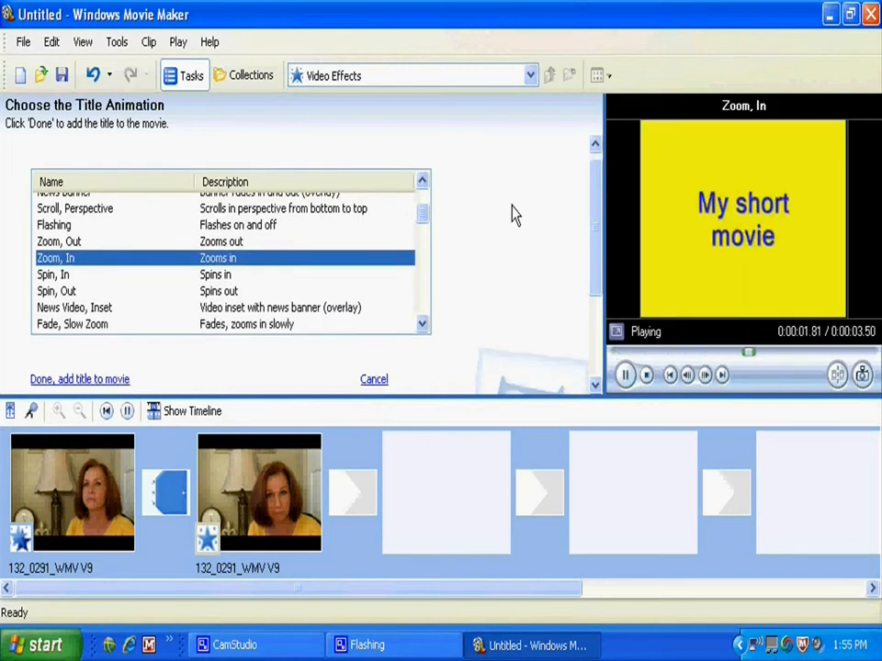
{"action": "scroll", "coordinate": [496, 258], "scroll_direction": "down", "scroll_amount": 1}
{"action": "scroll", "coordinate": [489, 271], "scroll_direction": "down", "scroll_amount": 1}
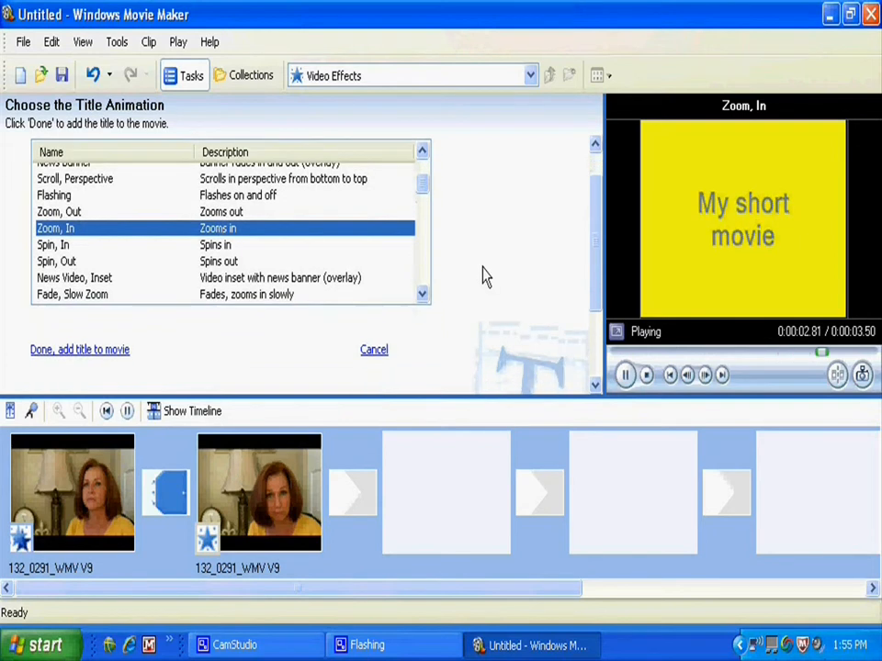
{"action": "left_click", "coordinate": [74, 353]}
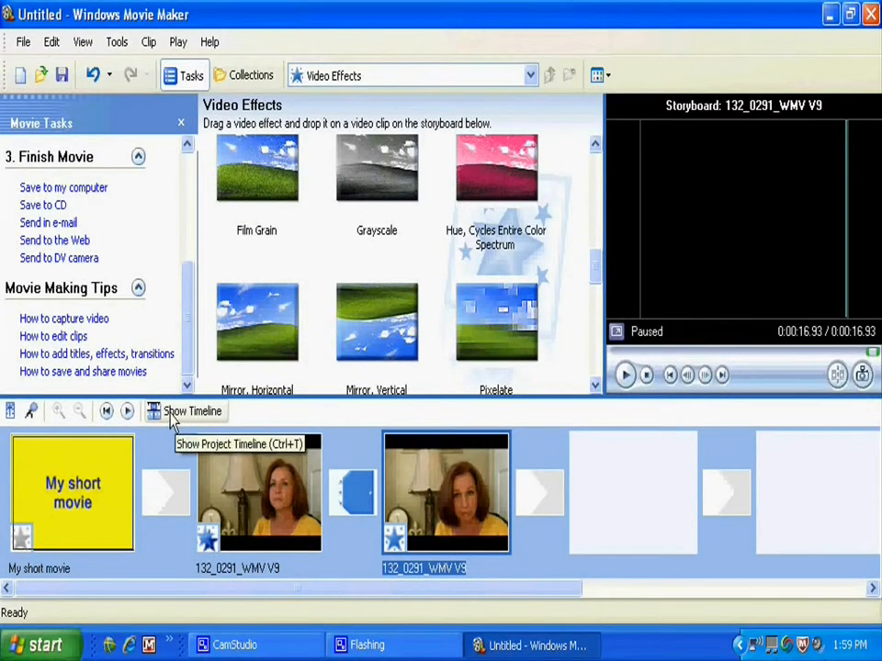
Switch to the timeline and trim the end of the "My short movie" title clip to about 2.2 seconds.
{"action": "left_click", "coordinate": [181, 413]}
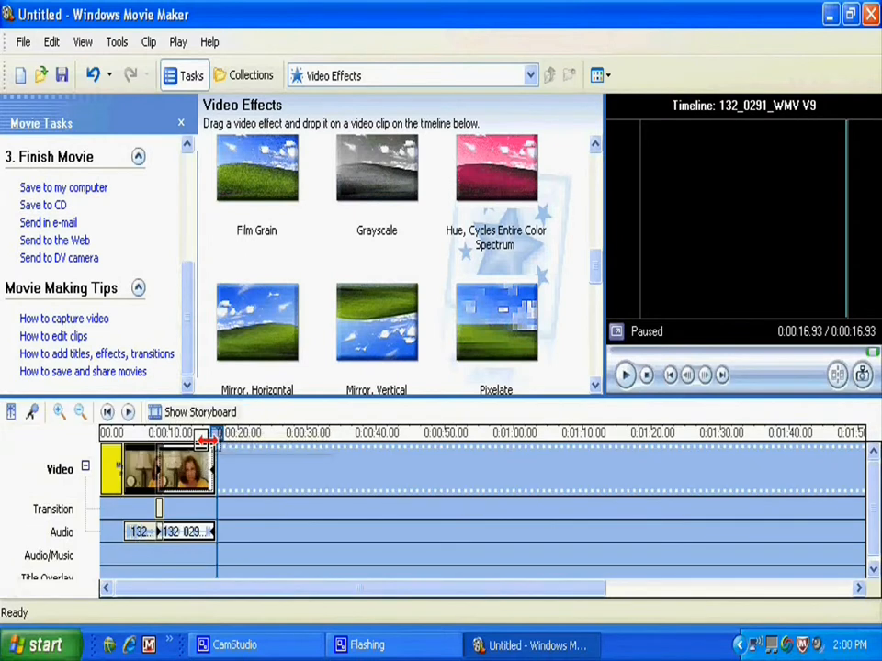
{"action": "left_click", "coordinate": [58, 414]}
{"action": "left_click", "coordinate": [57, 415]}
{"action": "left_click", "coordinate": [58, 414]}
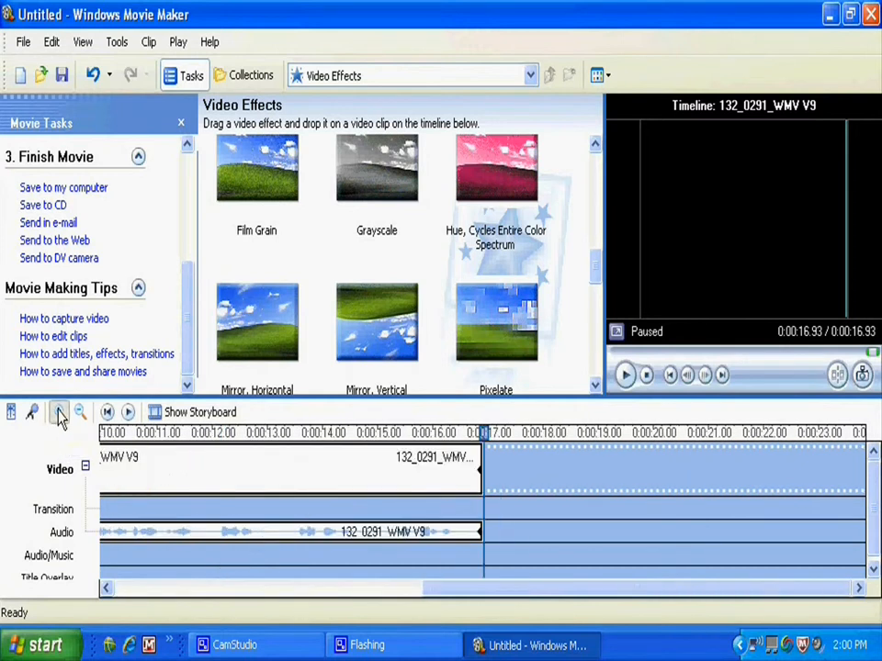
{"action": "left_click", "coordinate": [58, 414]}
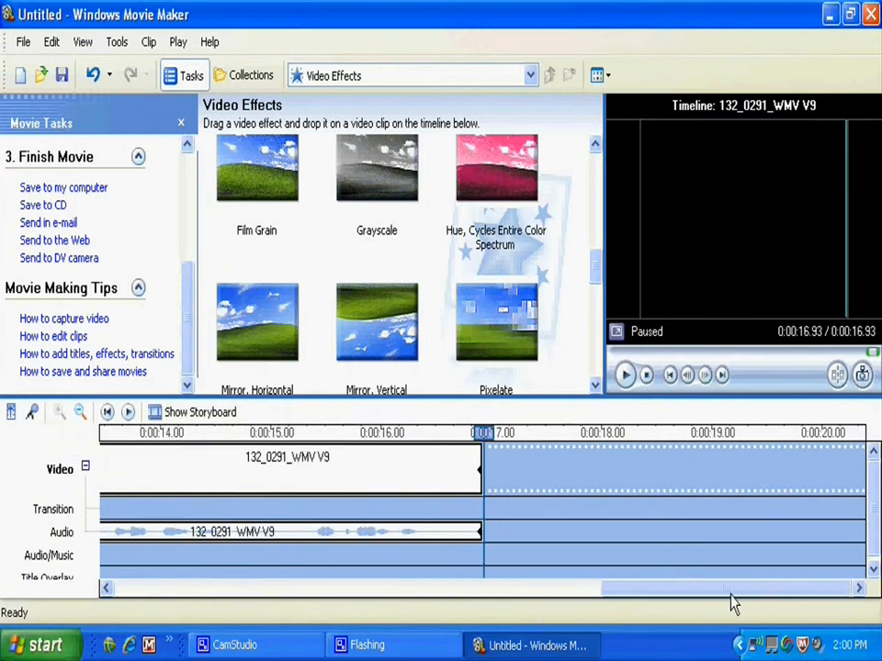
{"action": "left_click_drag", "start_coordinate": [742, 595], "coordinate": [221, 582]}
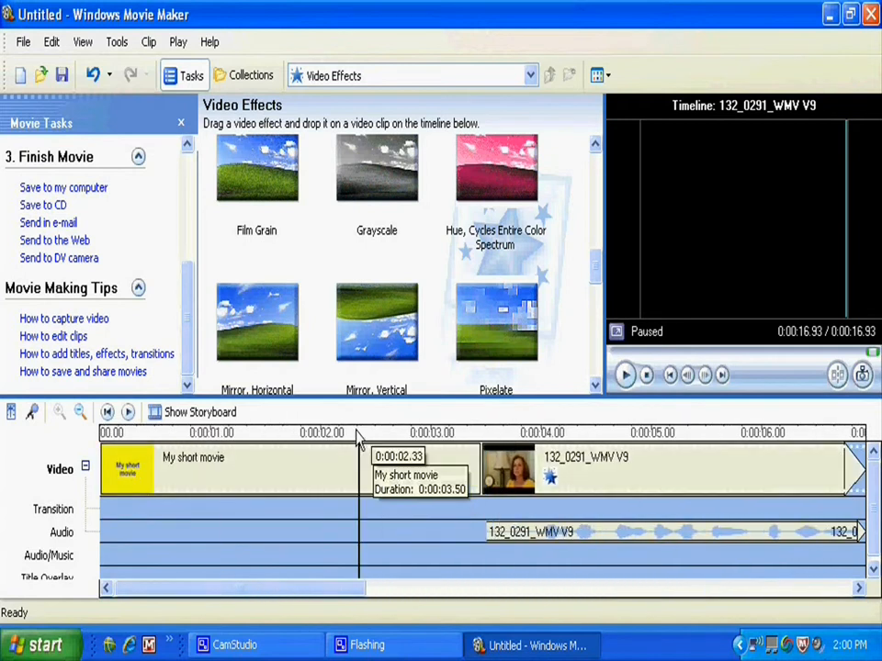
{"action": "left_click", "coordinate": [318, 468]}
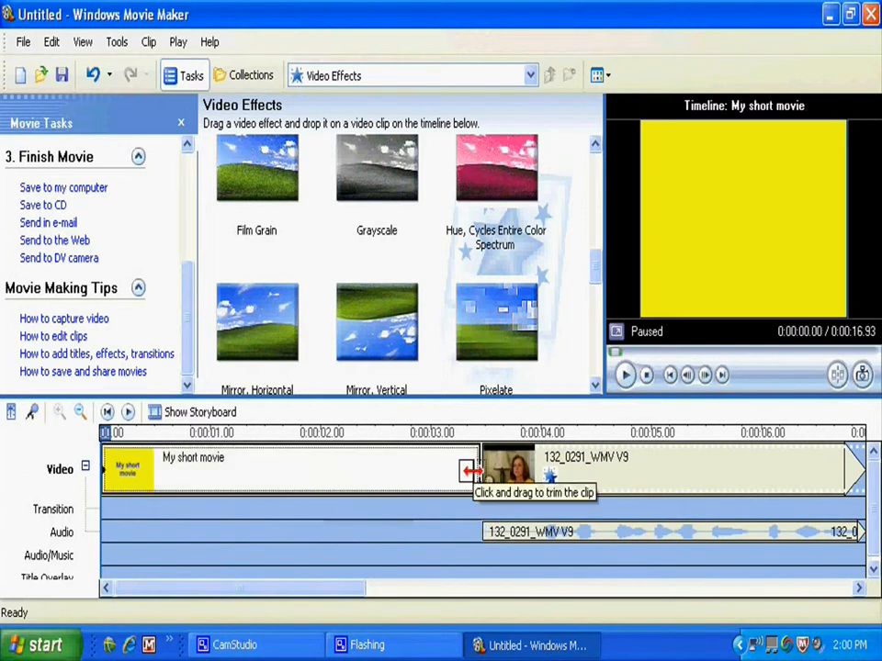
{"action": "left_click_drag", "start_coordinate": [466, 465], "coordinate": [269, 467]}
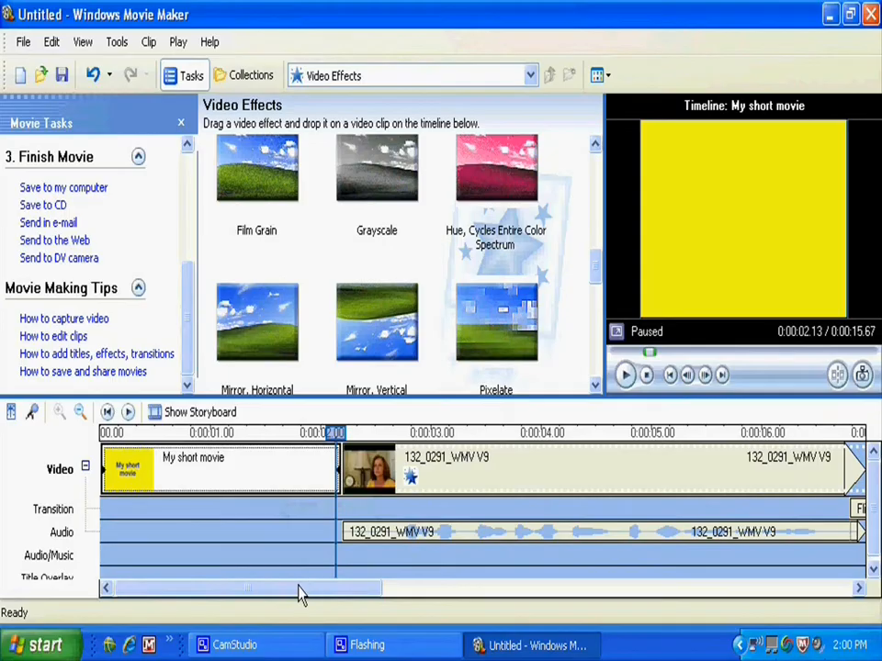
Shorten the Flip transition between the two video clips to about 0.4 seconds by trimming its start.
{"action": "left_click_drag", "start_coordinate": [299, 600], "coordinate": [467, 607]}
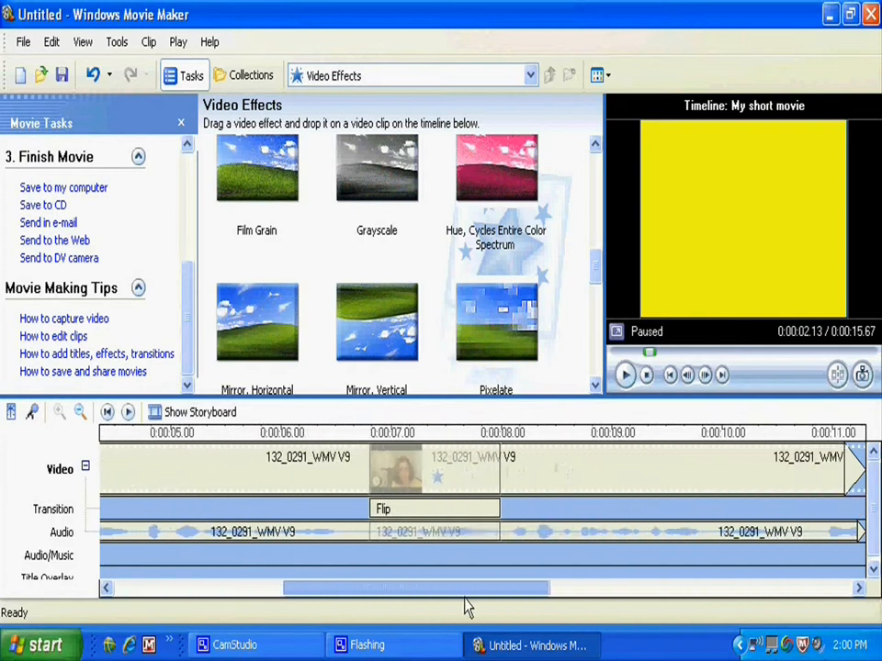
{"action": "left_click", "coordinate": [384, 512]}
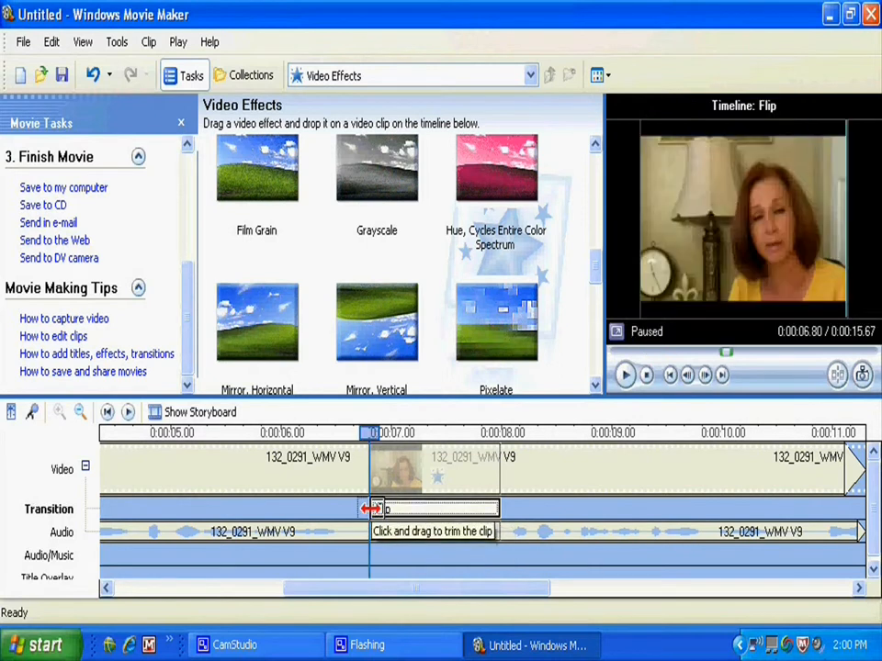
{"action": "left_click_drag", "start_coordinate": [370, 508], "coordinate": [465, 511]}
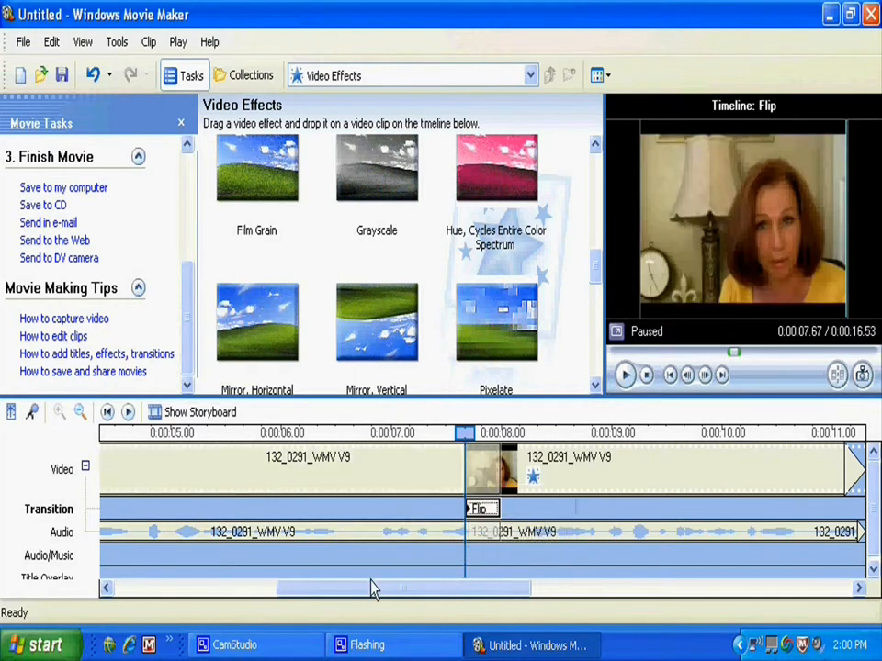
{"action": "left_click_drag", "start_coordinate": [370, 587], "coordinate": [401, 586]}
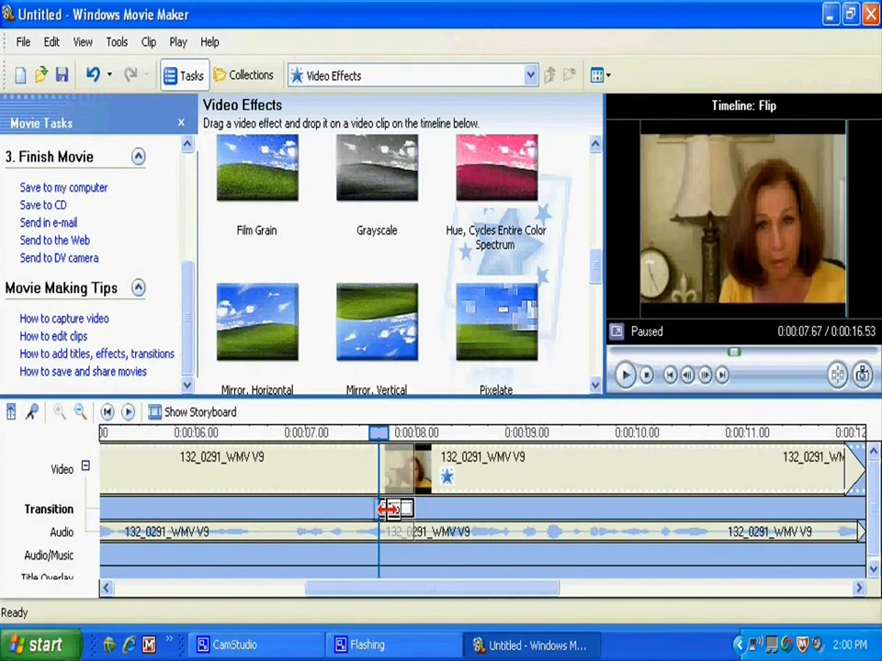
Preview the shortened Flip transition and lengthen it slightly by extending its start earlier on the timeline.
{"action": "left_click", "coordinate": [109, 415]}
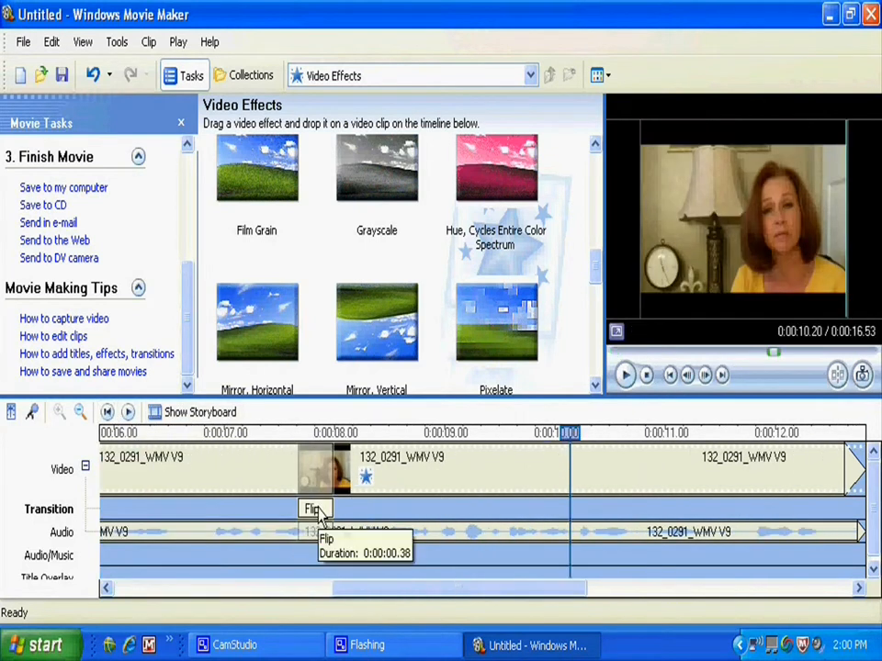
{"action": "left_click", "coordinate": [311, 508]}
{"action": "left_click_drag", "start_coordinate": [309, 508], "coordinate": [275, 508]}
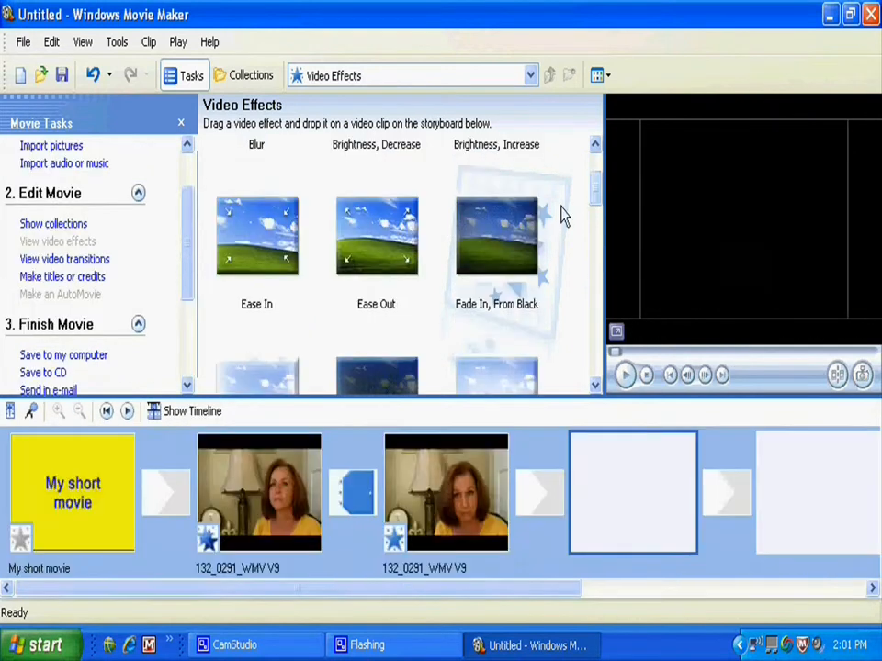
Apply the Fade In, From Black video effect to the "My short movie" title clip on the storyboard.
{"action": "left_click_drag", "start_coordinate": [561, 217], "coordinate": [180, 579]}
Import the audio file Fluffing a Duck.mp3 from the My Music folder.
{"action": "left_click_drag", "start_coordinate": [188, 229], "coordinate": [205, 191]}
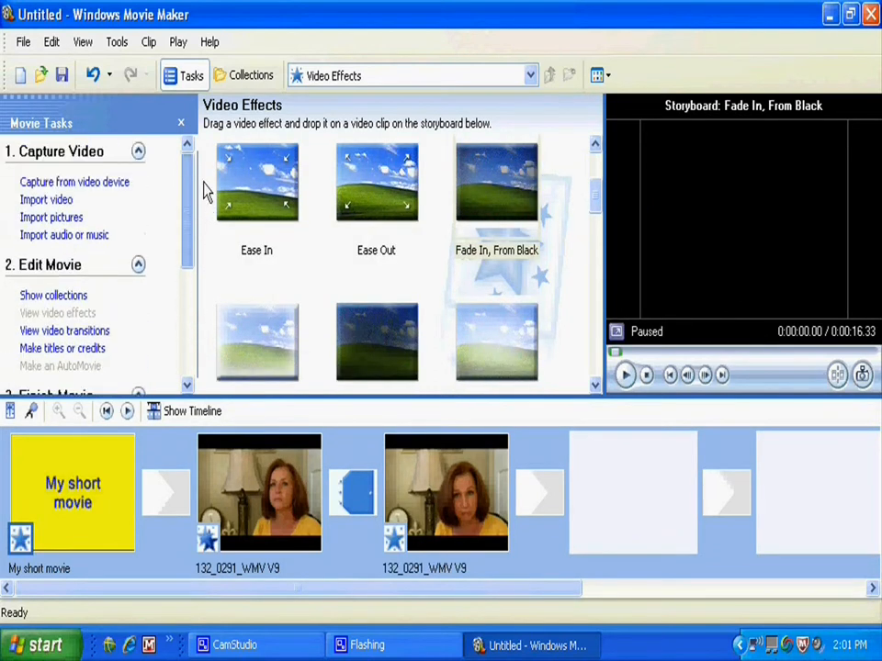
{"action": "left_click", "coordinate": [65, 236]}
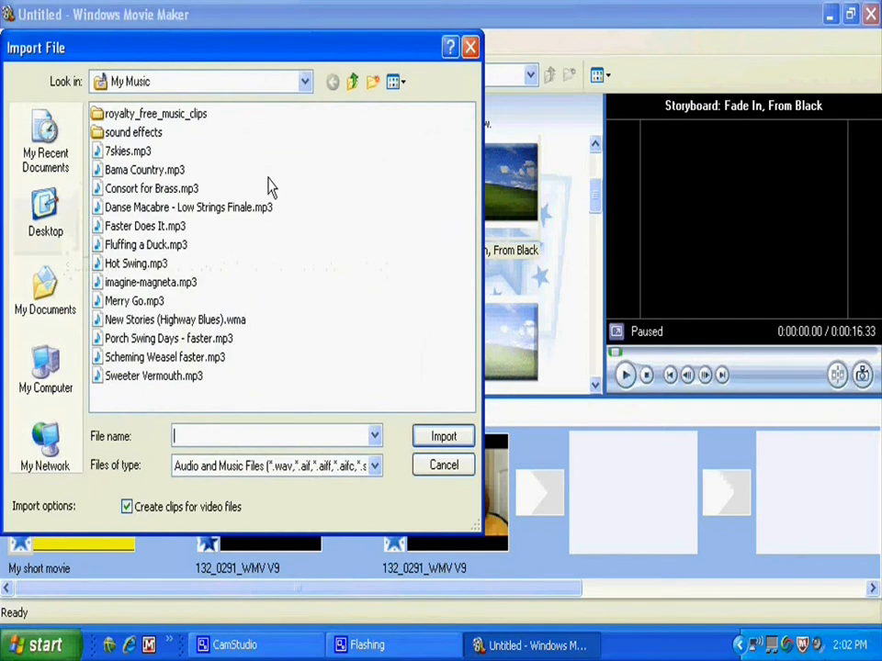
{"action": "left_click", "coordinate": [133, 245]}
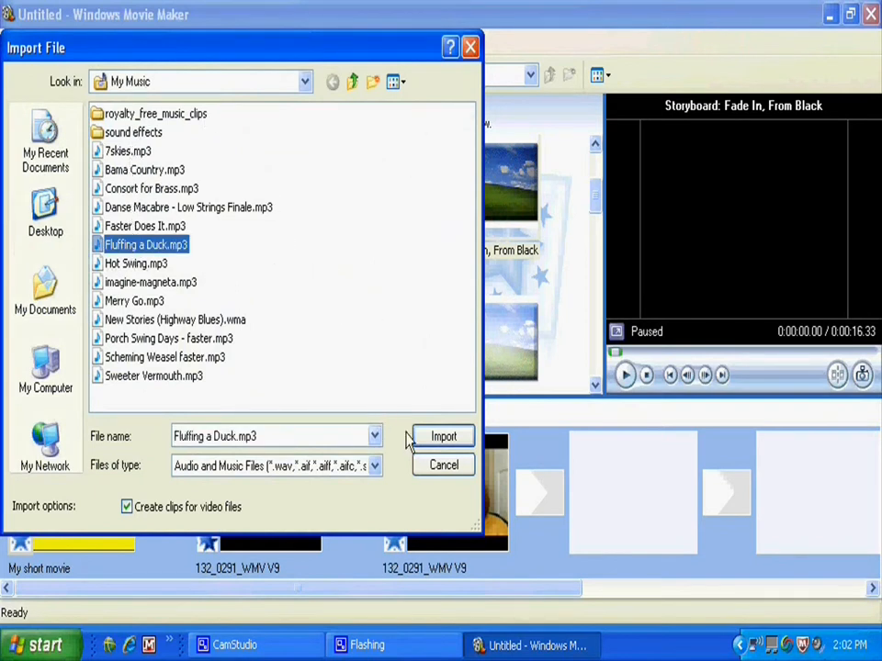
{"action": "left_click", "coordinate": [435, 438]}
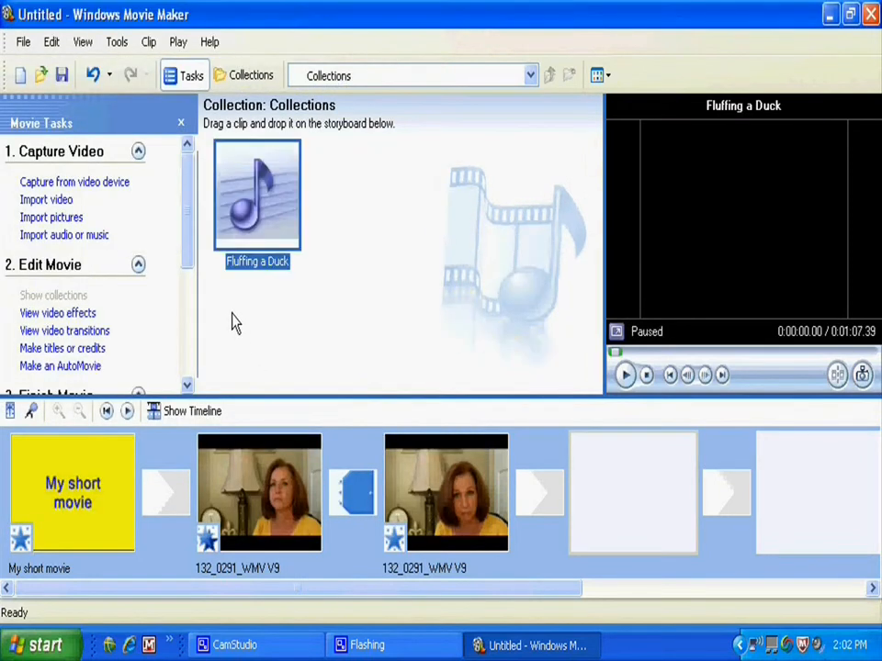
Switch to the timeline and place the Fluffing a Duck clip at the start of the Audio/Music track.
{"action": "left_click", "coordinate": [194, 414]}
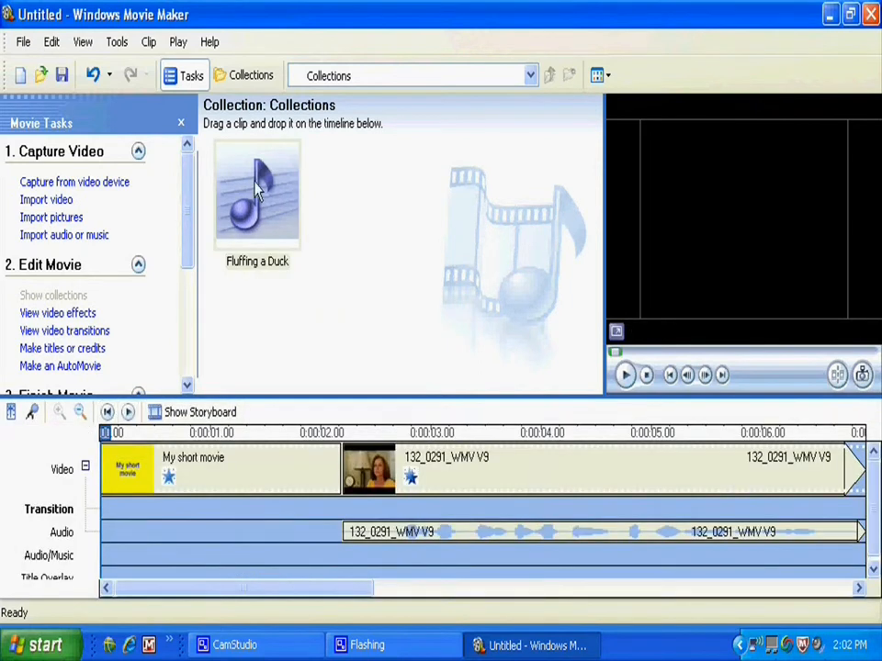
{"action": "left_click", "coordinate": [36, 559]}
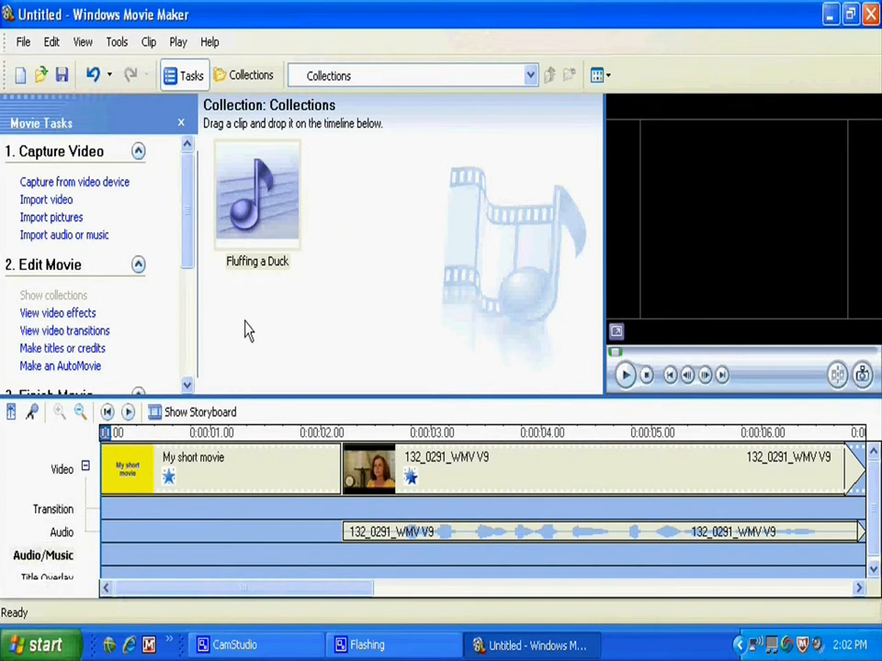
{"action": "left_click_drag", "start_coordinate": [254, 207], "coordinate": [131, 596]}
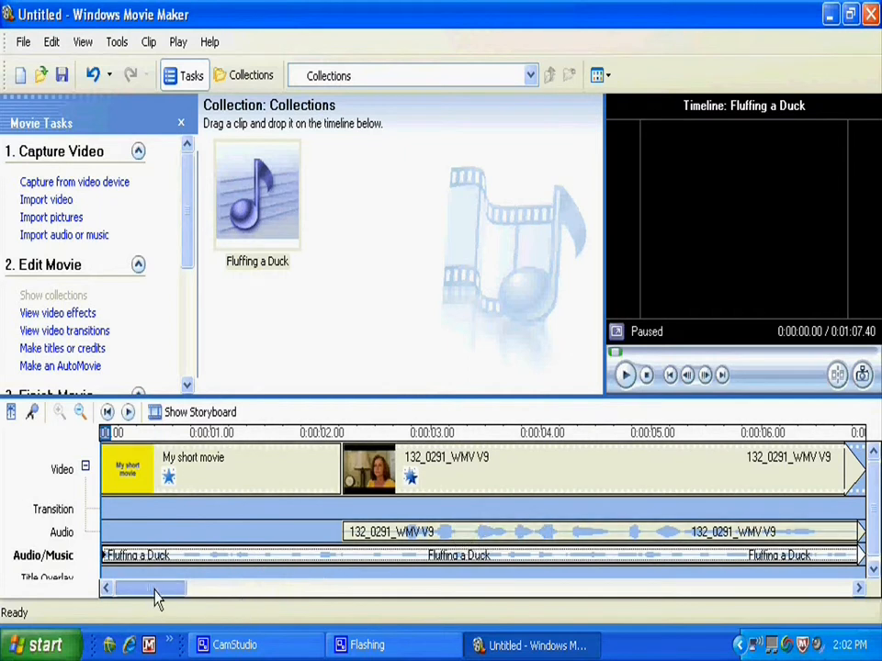
Split the Fluffing a Duck music at the end of the video, at 0:00:16.33, and delete the excess part.
{"action": "left_click_drag", "start_coordinate": [155, 597], "coordinate": [318, 597]}
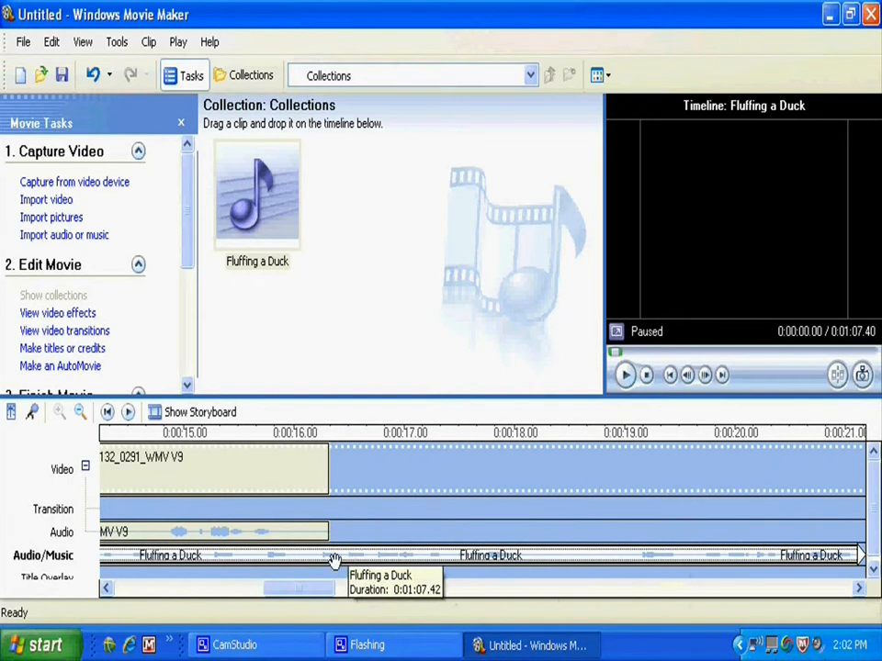
{"action": "left_click", "coordinate": [331, 437]}
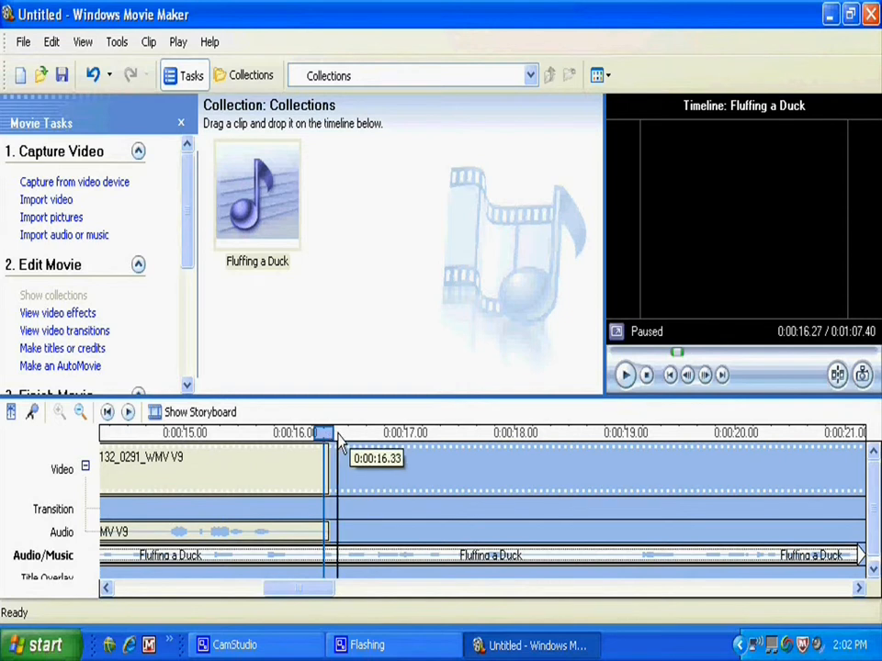
{"action": "left_click", "coordinate": [706, 377]}
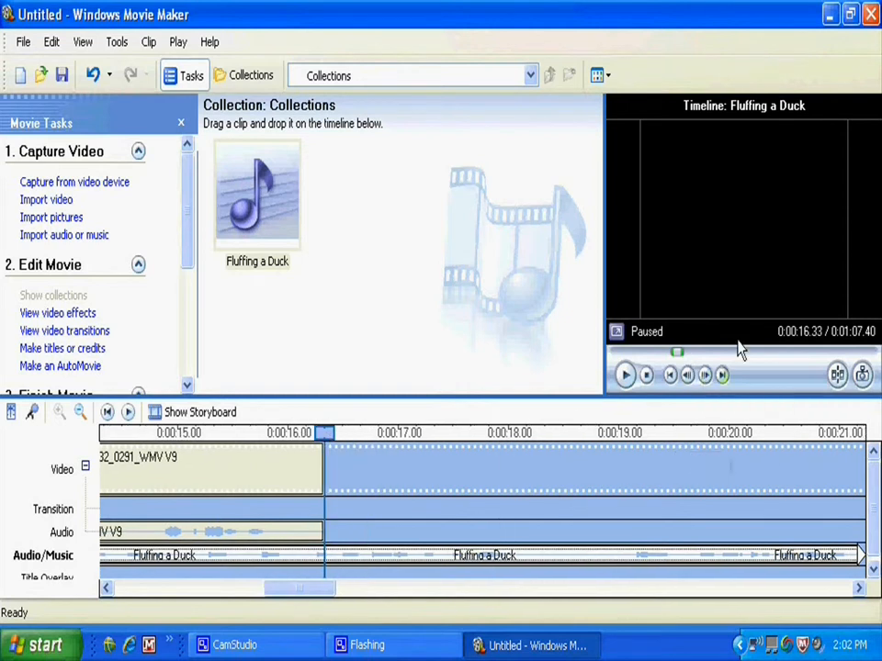
{"action": "left_click", "coordinate": [837, 377]}
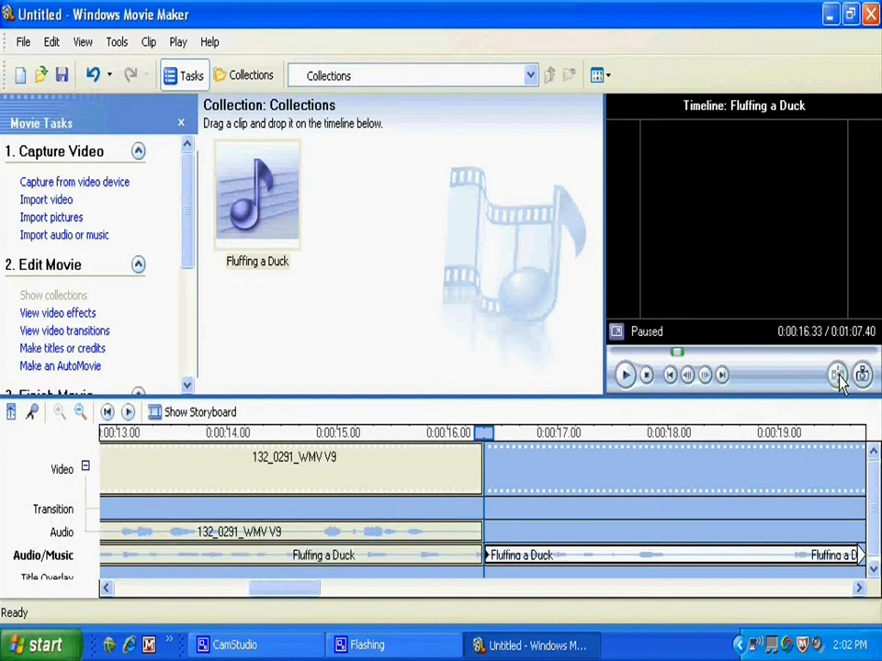
{"action": "right_click", "coordinate": [562, 562]}
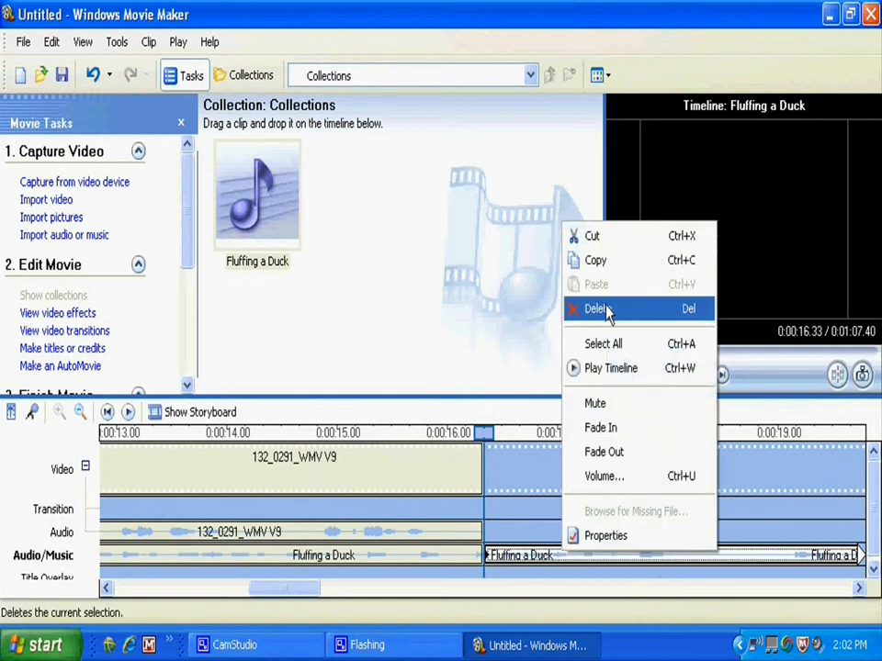
{"action": "left_click", "coordinate": [606, 316]}
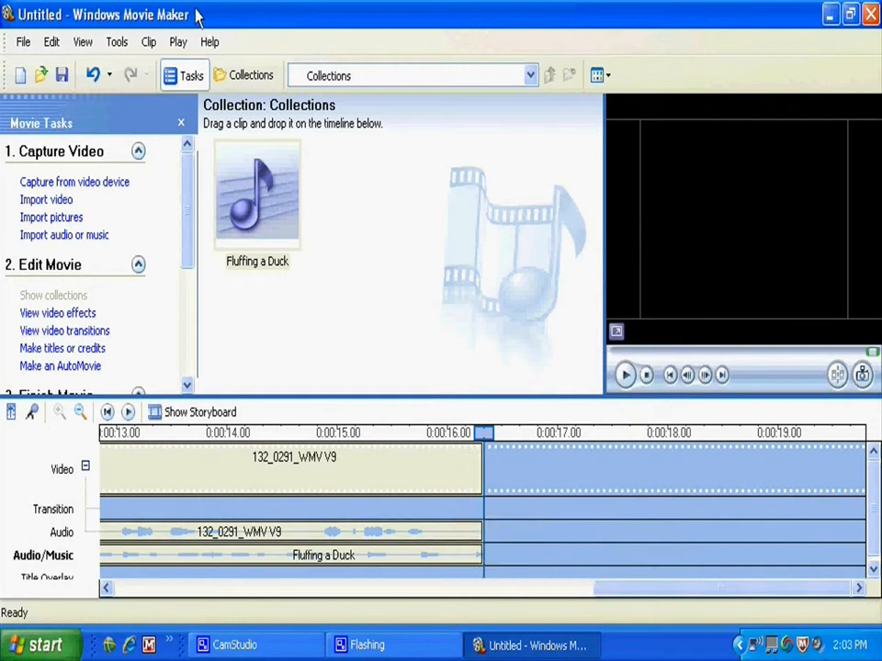
Apply a Fade Out to the end of the Fluffing a Duck music clip on the timeline.
{"action": "left_click", "coordinate": [148, 42]}
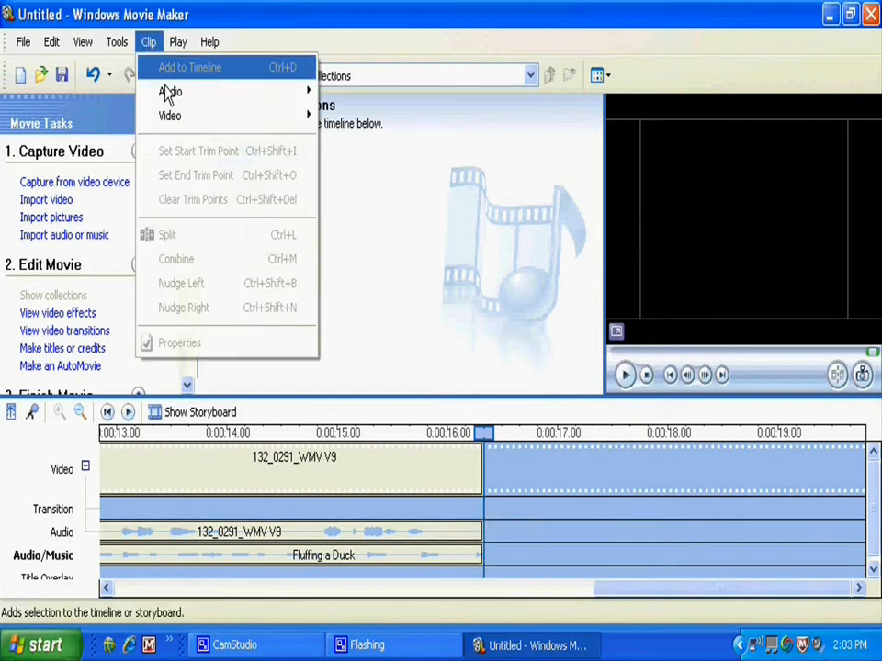
{"action": "mouse_move", "coordinate": [168, 99]}
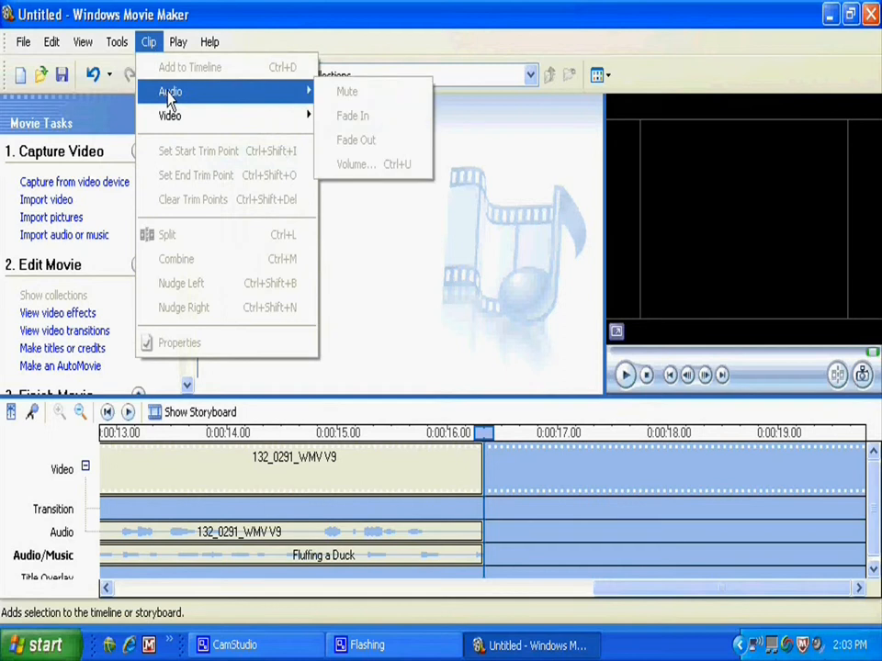
{"action": "left_click", "coordinate": [480, 443]}
{"action": "left_click_drag", "start_coordinate": [479, 439], "coordinate": [444, 439]}
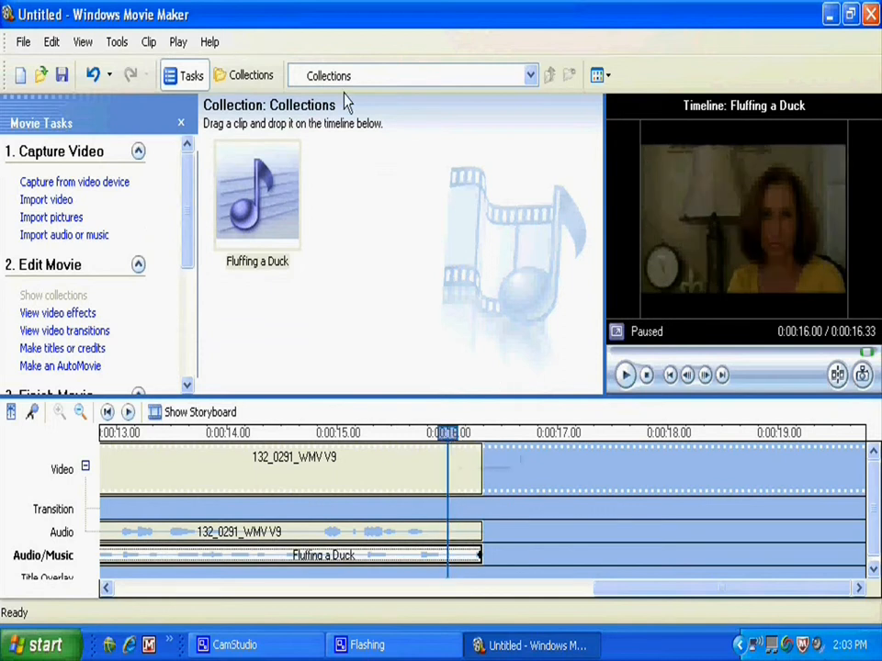
{"action": "left_click", "coordinate": [150, 42]}
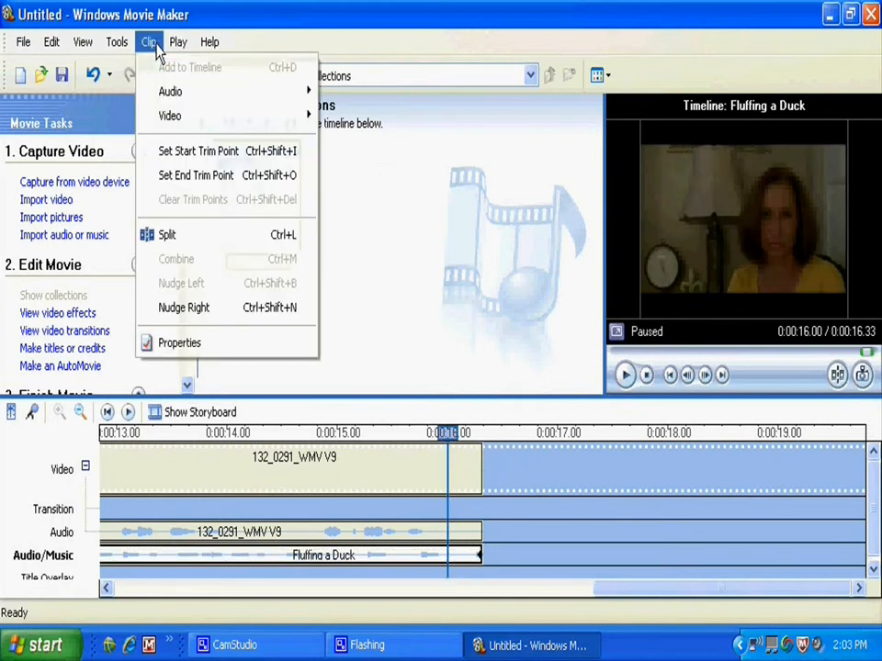
{"action": "left_click", "coordinate": [174, 43]}
{"action": "left_click", "coordinate": [150, 43]}
{"action": "mouse_move", "coordinate": [154, 92]}
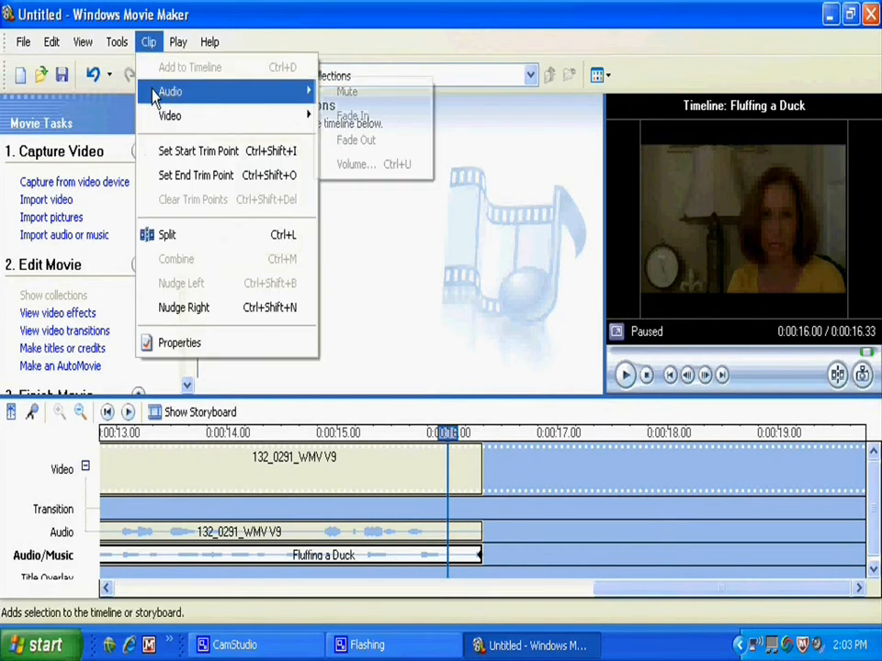
{"action": "left_click", "coordinate": [354, 142]}
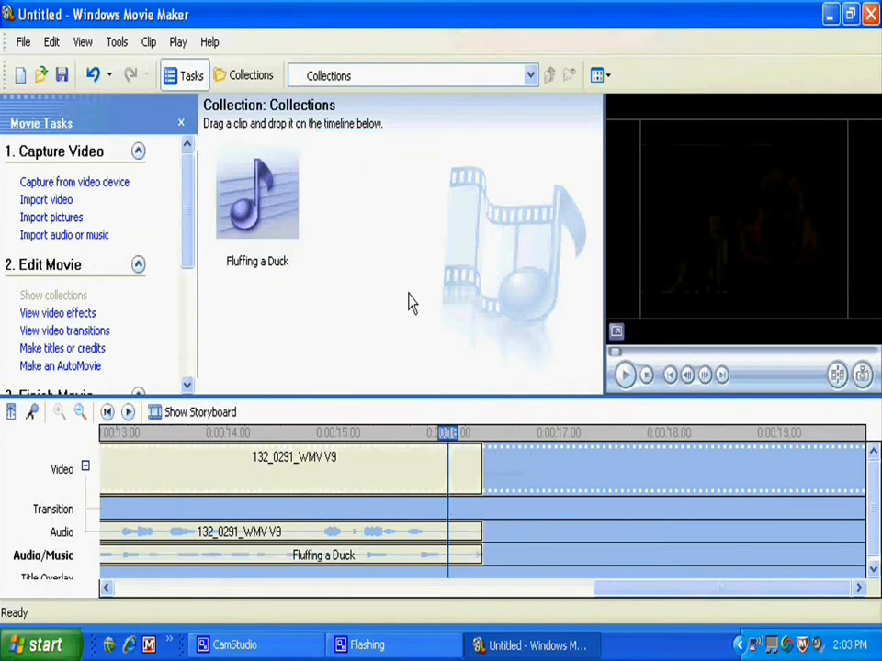
Rewind the timeline, try shifting the audio level balance toward the audio from video, and close the audio level settings.
{"action": "left_click", "coordinate": [108, 413]}
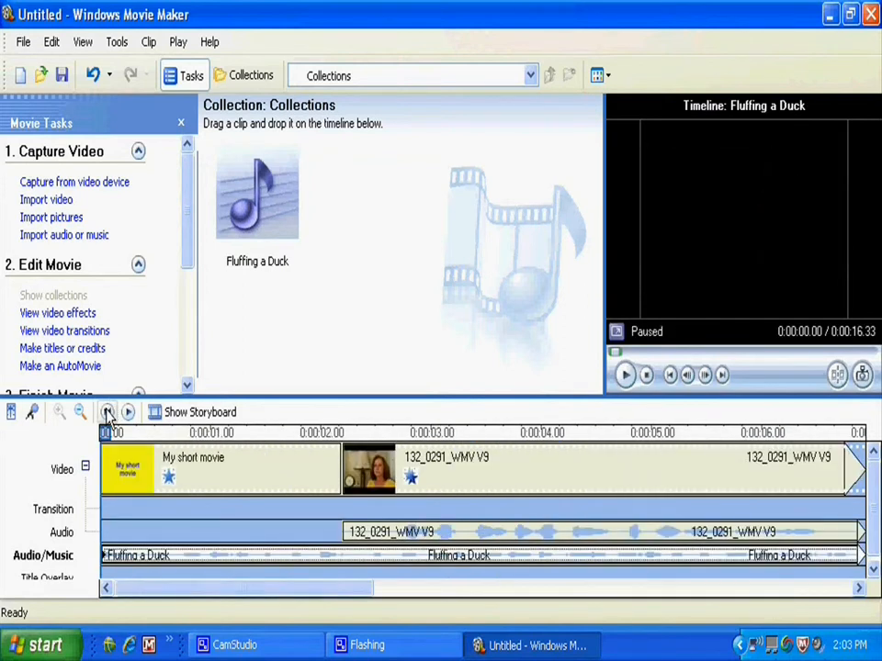
{"action": "left_click", "coordinate": [11, 413]}
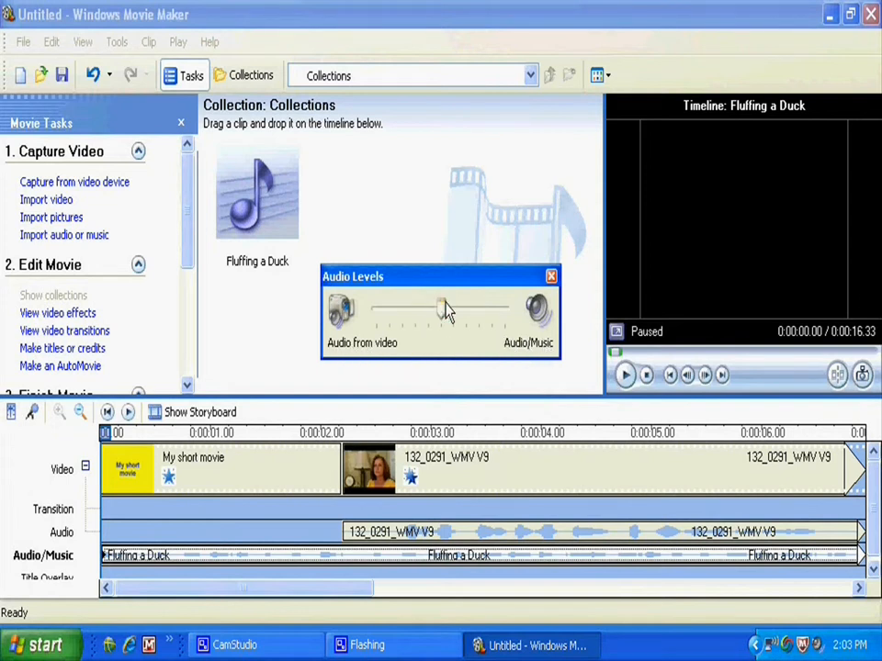
{"action": "left_click_drag", "start_coordinate": [445, 314], "coordinate": [401, 315]}
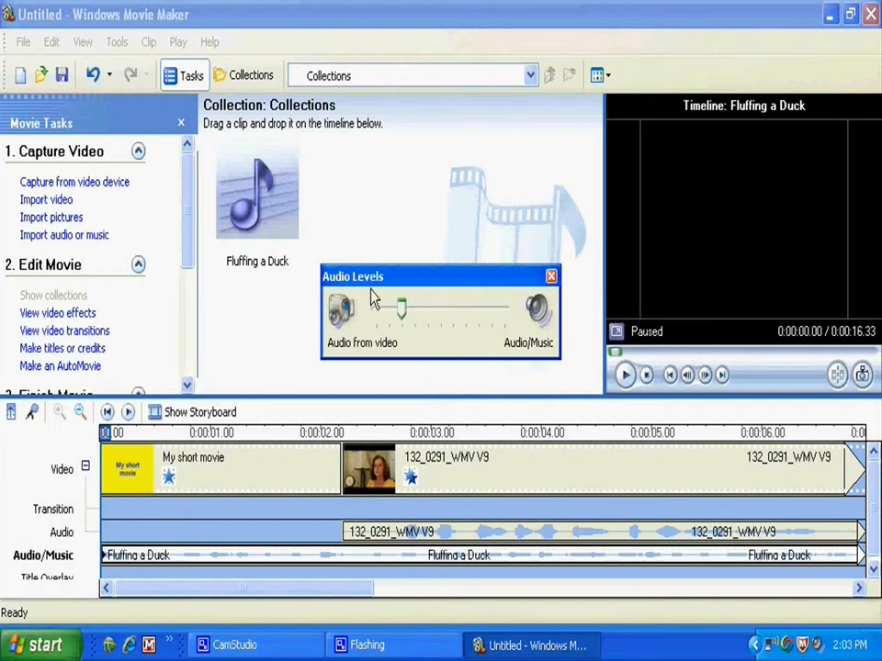
{"action": "left_click", "coordinate": [240, 340]}
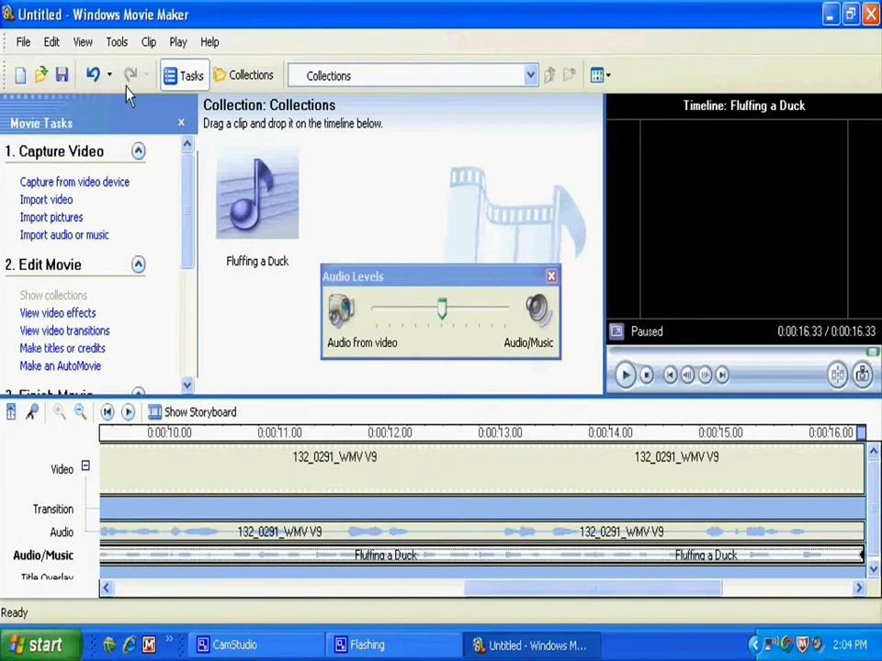
{"action": "left_click", "coordinate": [551, 277]}
Start saving the movie to the computer under the file name projectscene1 in the project's Scene 1\Edited folder.
{"action": "left_click_drag", "start_coordinate": [188, 199], "coordinate": [185, 259]}
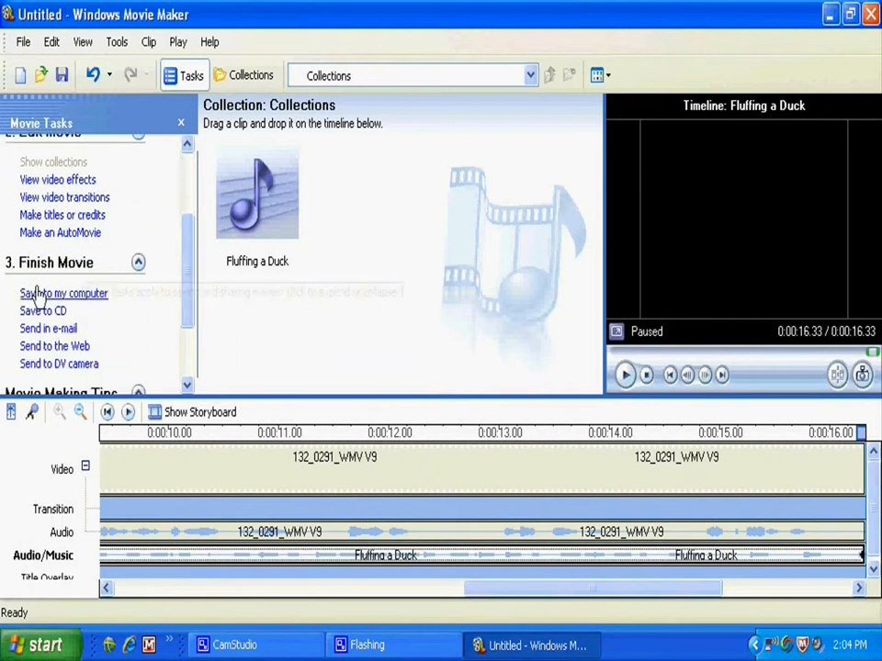
{"action": "left_click", "coordinate": [48, 294]}
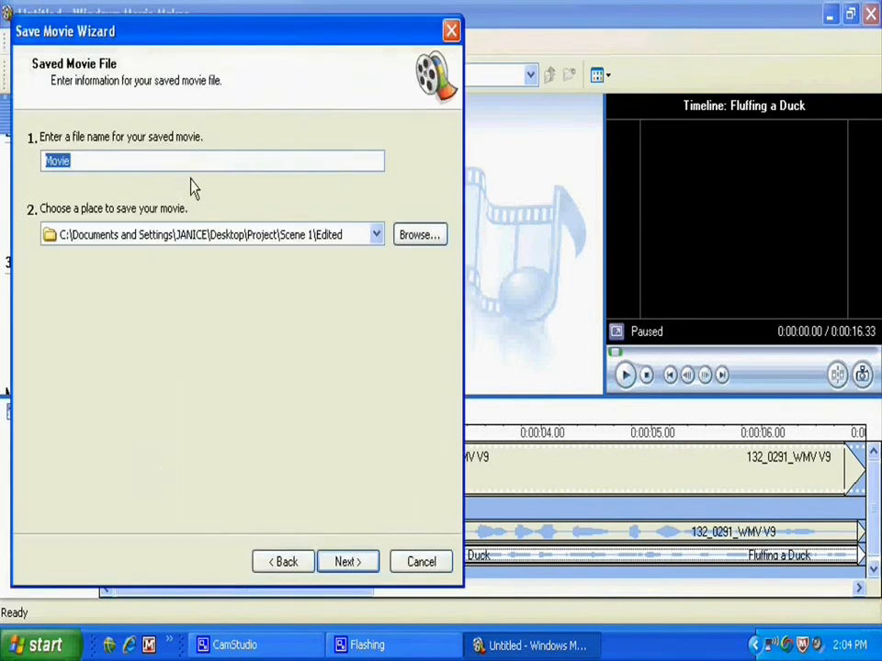
{"action": "left_click_drag", "start_coordinate": [78, 161], "coordinate": [38, 158]}
{"action": "key", "text": "BackSpace"}
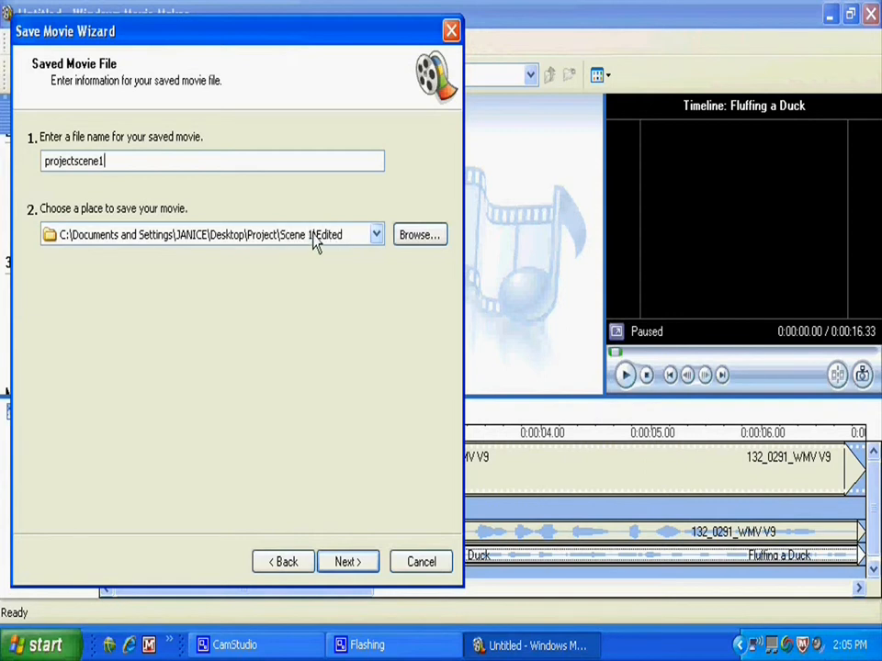
{"action": "left_click", "coordinate": [347, 565]}
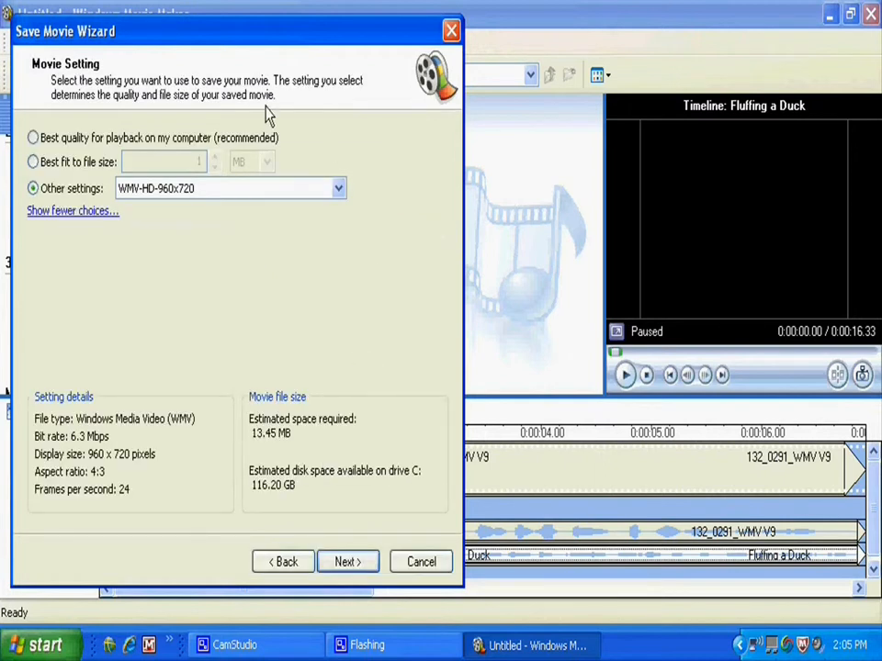
Try the Best fit to file size setting and choose Best quality for playback on my computer (recommended).
{"action": "left_click", "coordinate": [33, 163]}
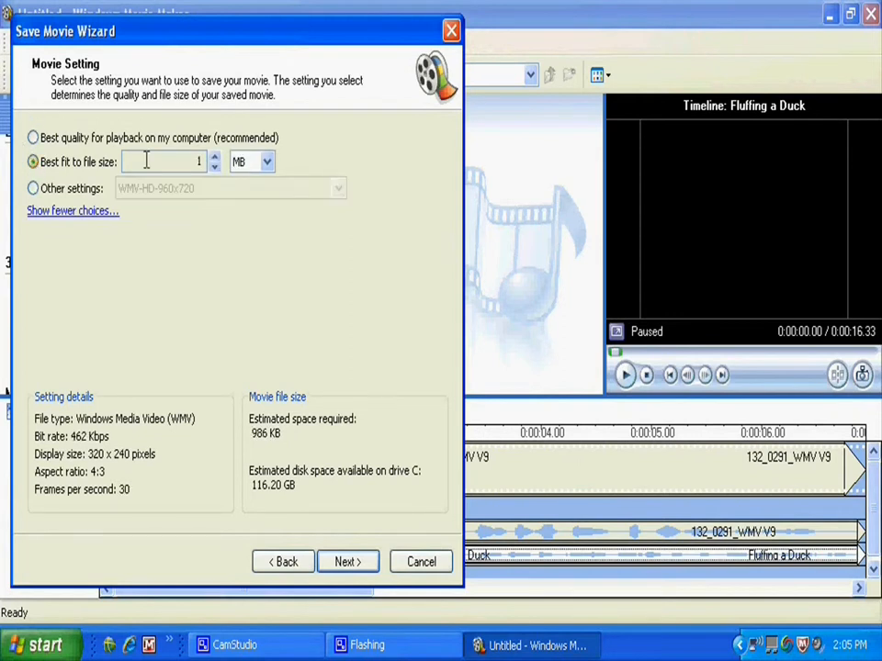
{"action": "left_click", "coordinate": [267, 140]}
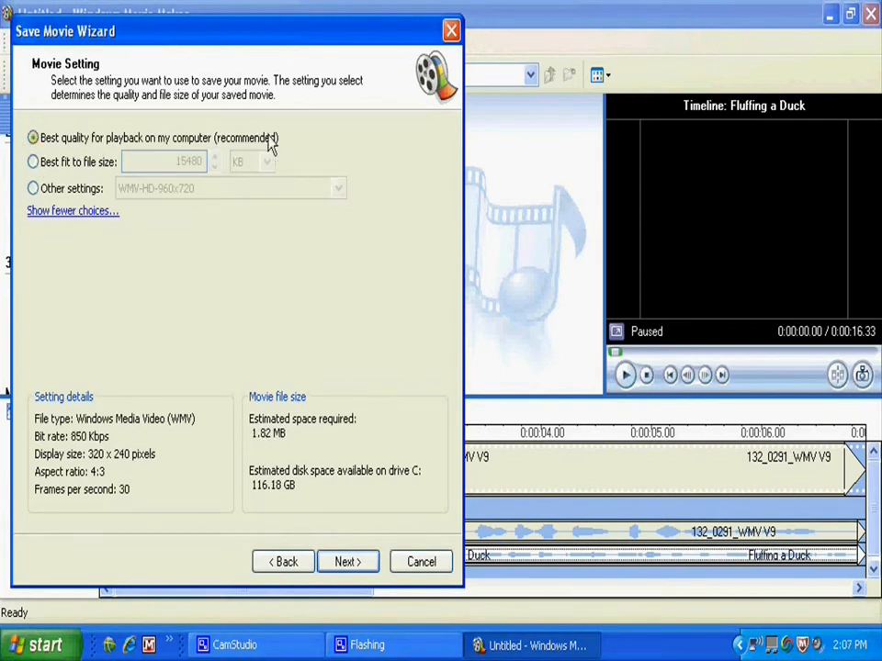
Choose the WMV-HD-960x720 format under Other settings and save the movie with it.
{"action": "left_click", "coordinate": [33, 188]}
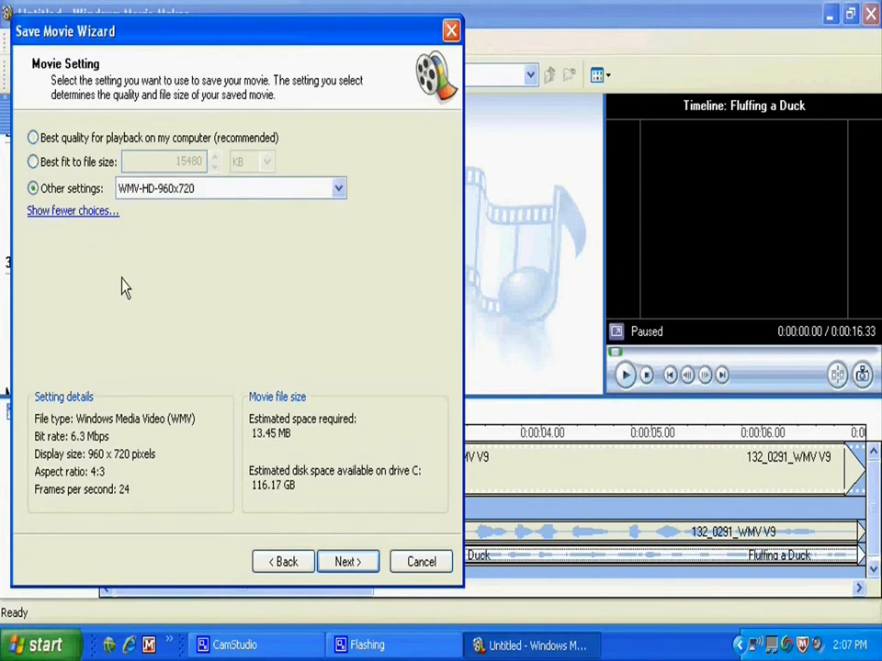
{"action": "left_click", "coordinate": [338, 188]}
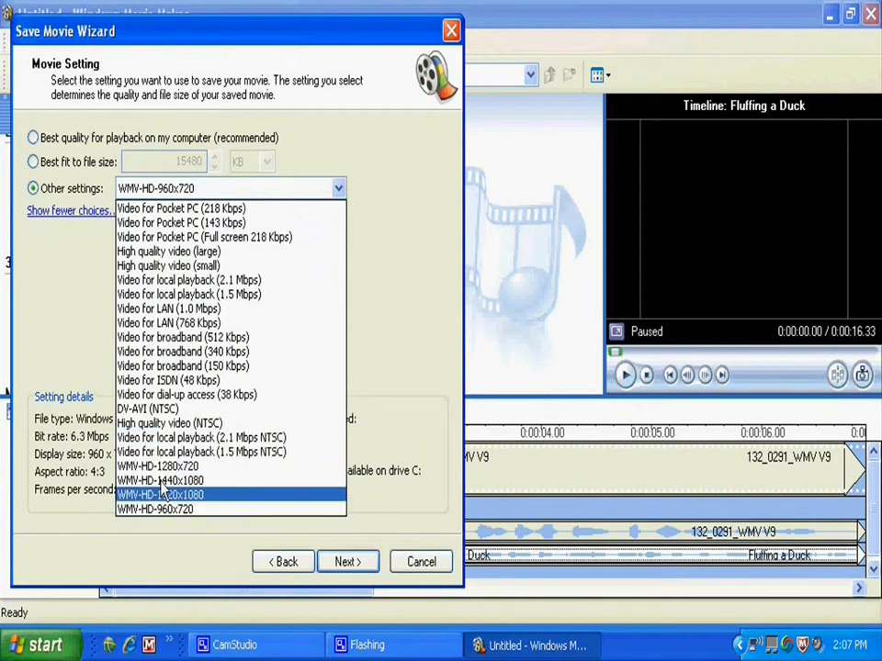
{"action": "left_click", "coordinate": [53, 292]}
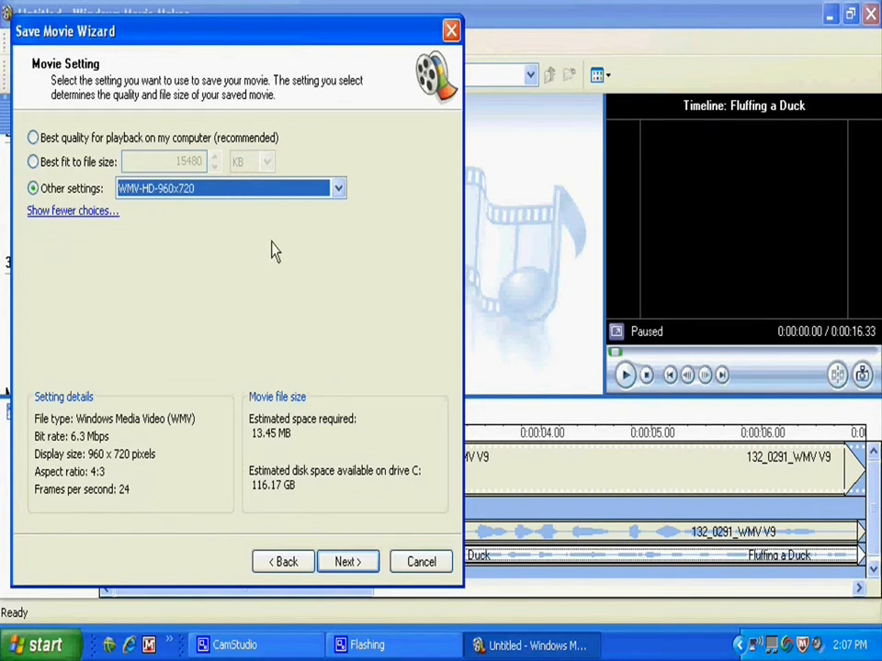
{"action": "left_click", "coordinate": [346, 563]}
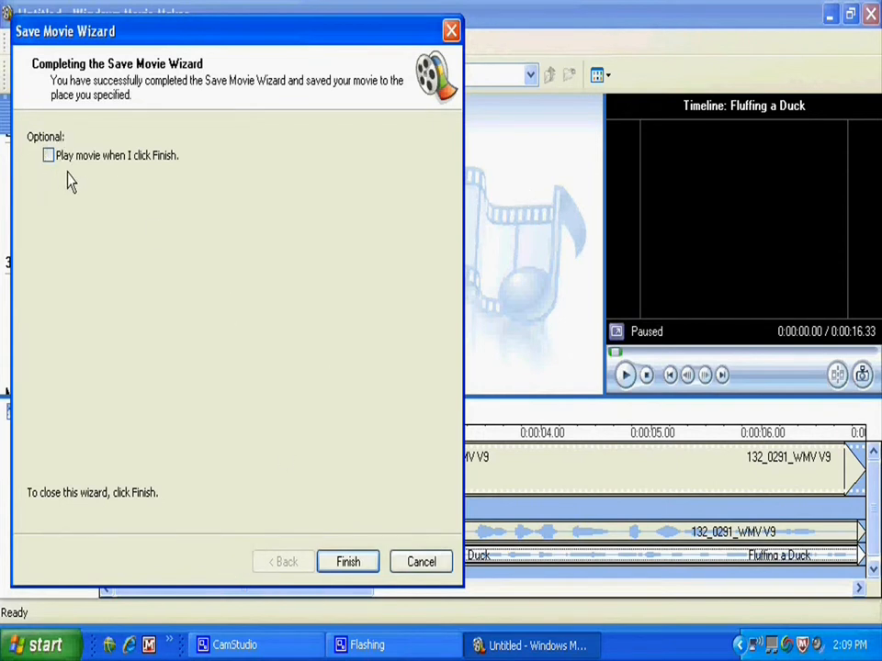
Finish the Save Movie Wizard without playing the movie and start closing the program.
{"action": "left_click", "coordinate": [348, 562]}
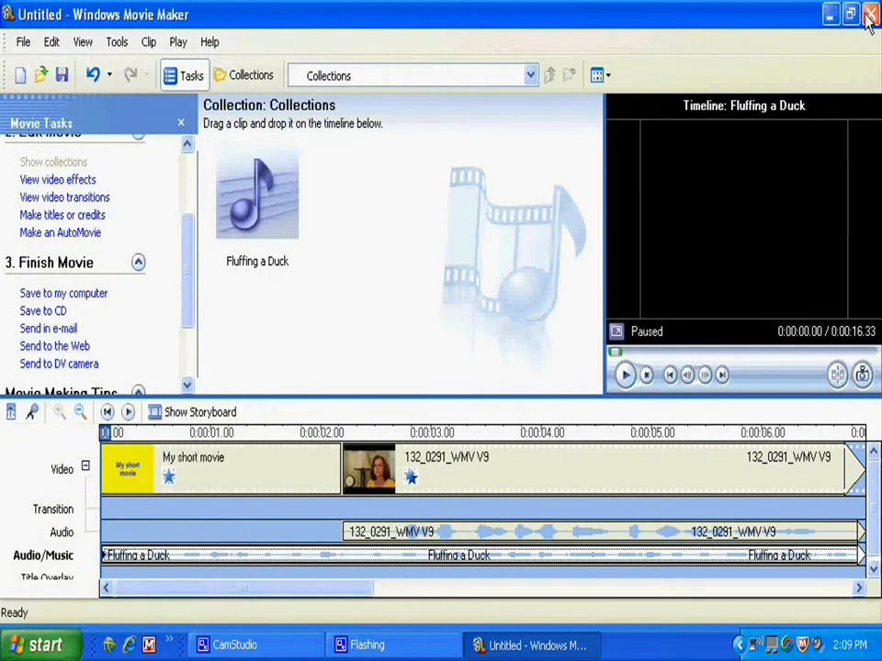
{"action": "left_click", "coordinate": [870, 15]}
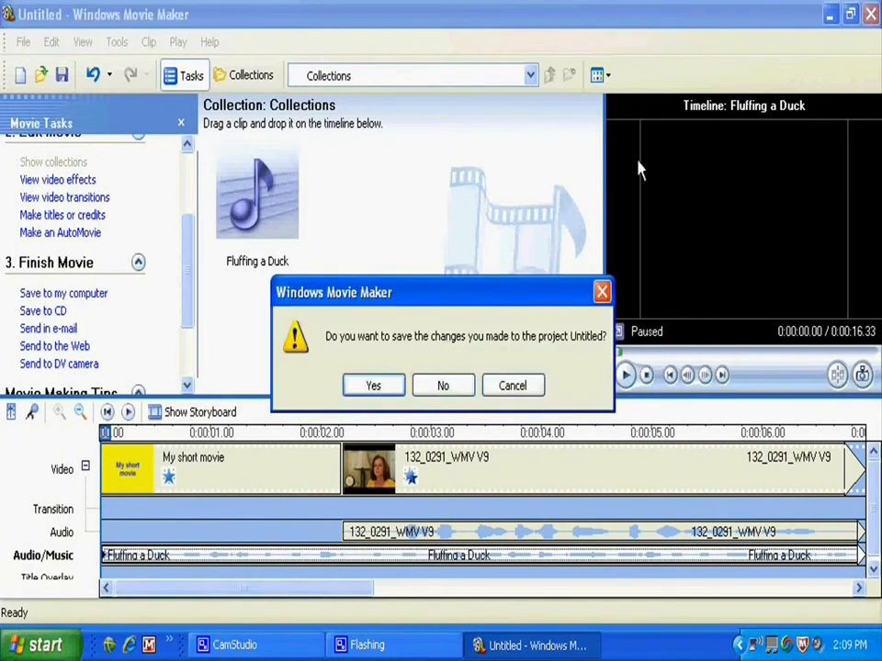